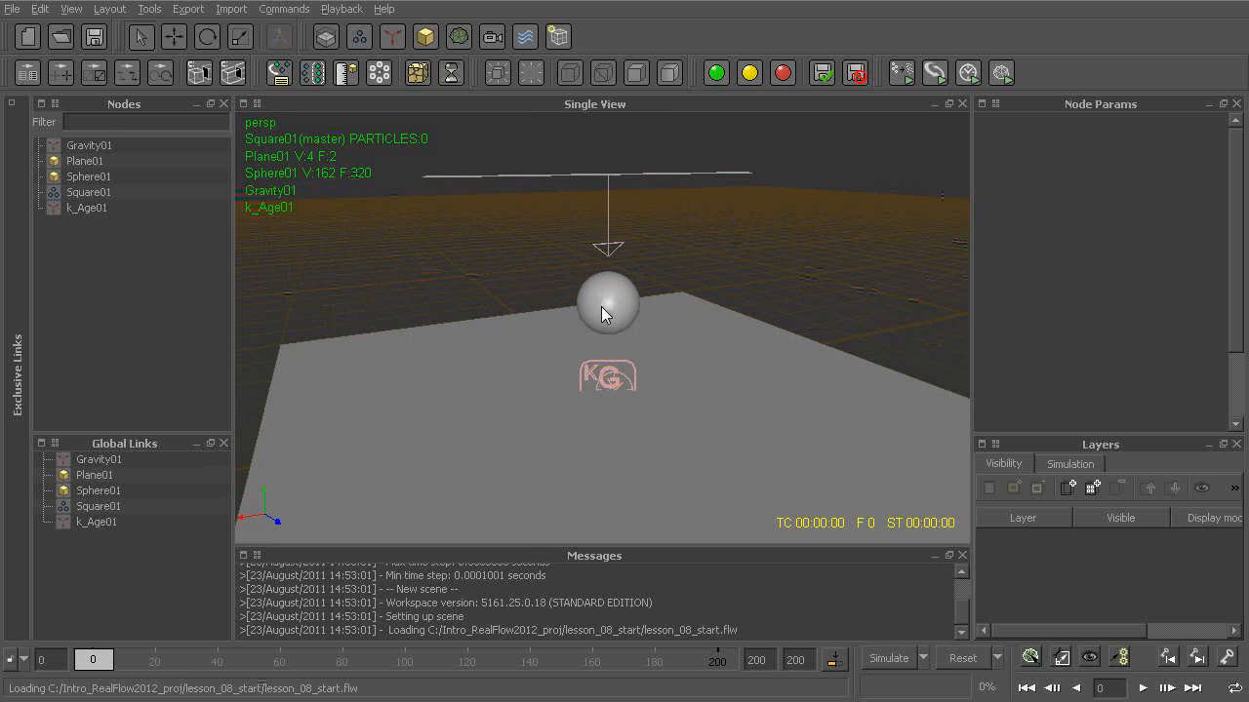
Simulate the scene to about frame 34 and examine how the Square01 particles fall around the sphere
key(alt+a)
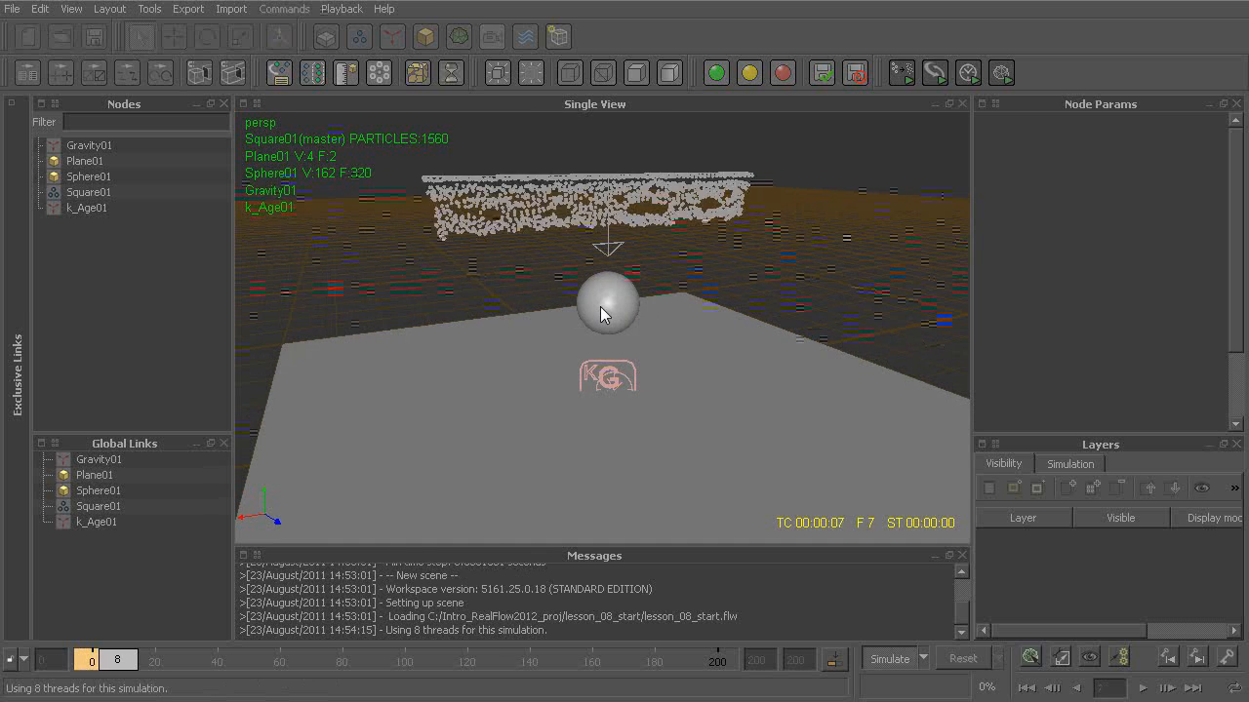
click(674, 241)
alt+drag(664, 312, 415, 216)
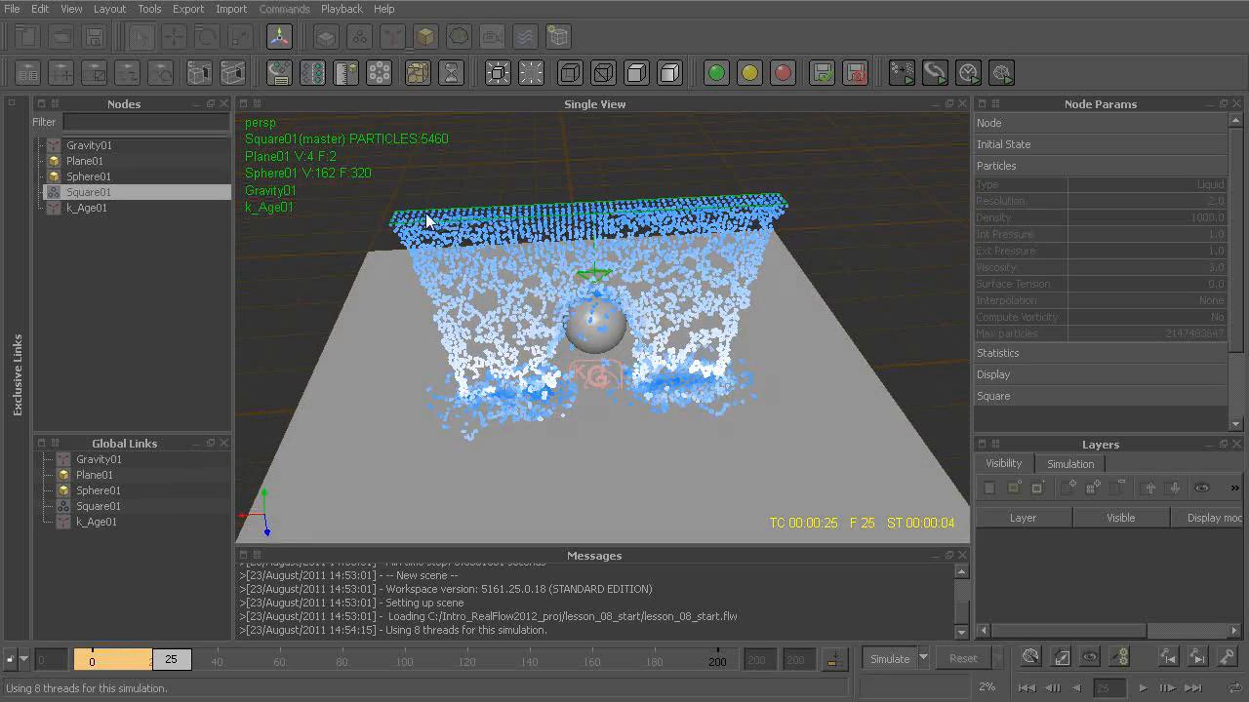
alt+drag(616, 261, 648, 298)
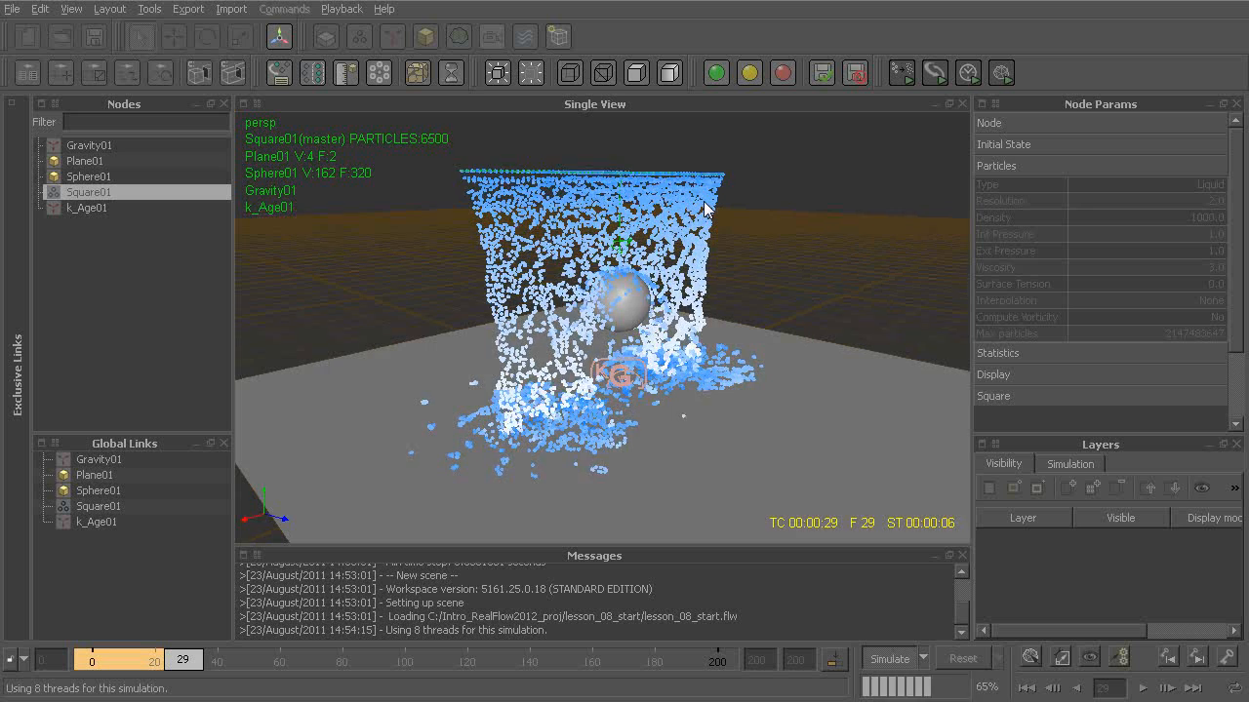
key(alt+a)
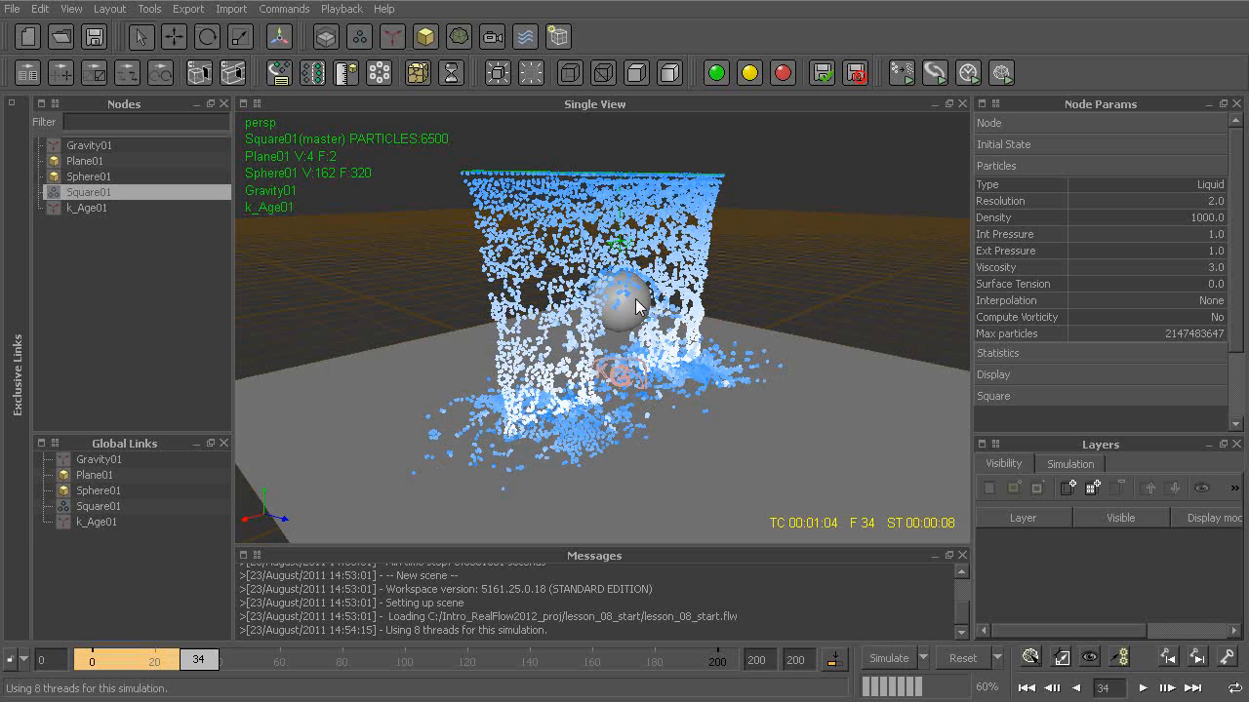
Review the Gravity01 and k_Age01 nodes and resume the simulation to watch the Square01 particles from another angle
click(87, 147)
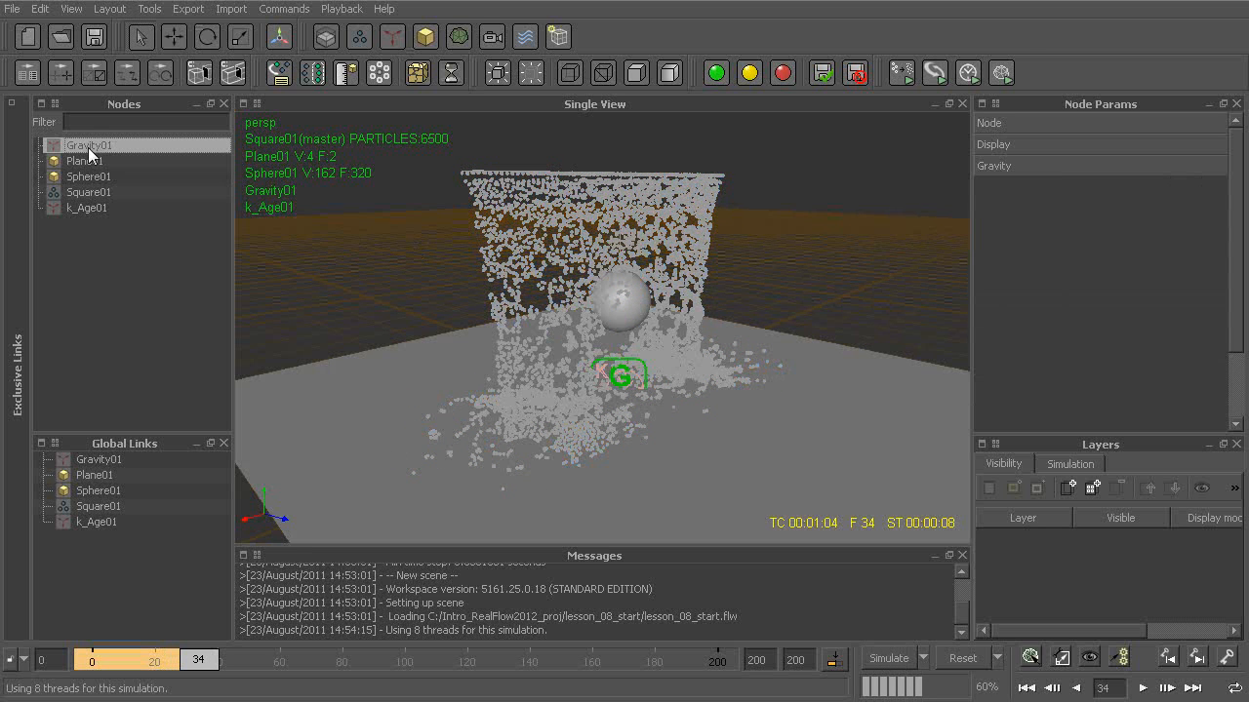
click(84, 210)
key(alt+a)
click(541, 248)
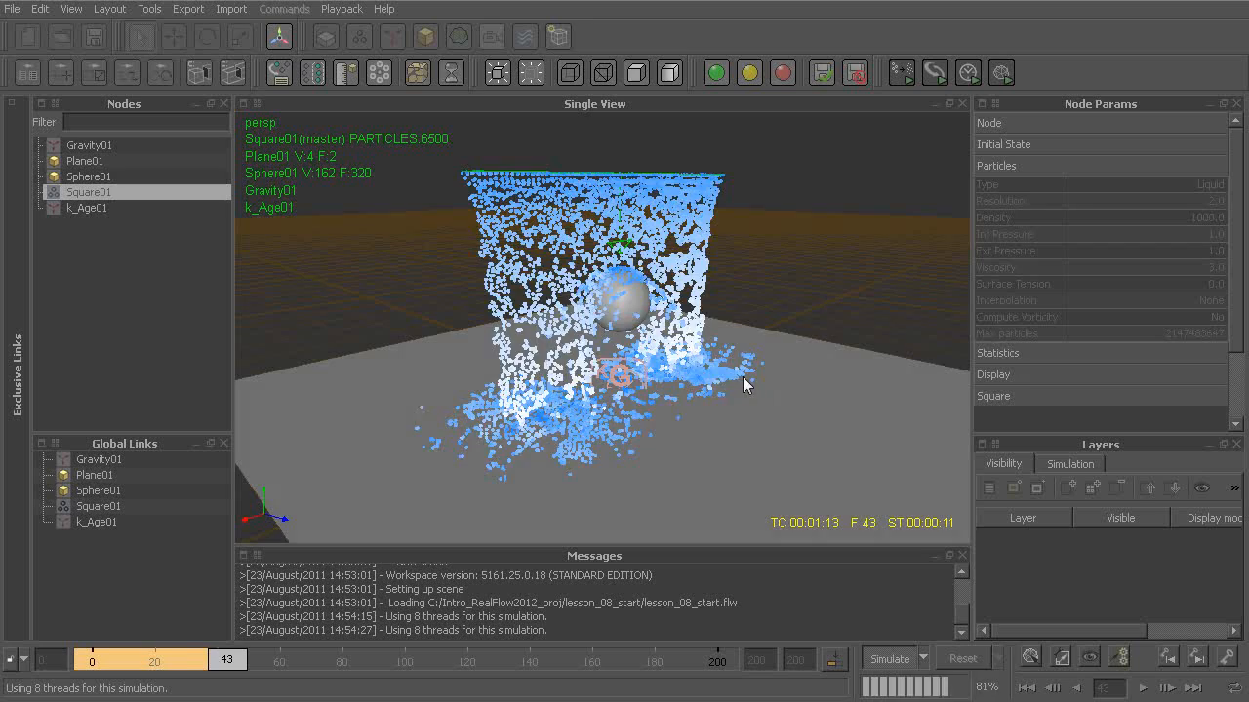
alt+drag(771, 389, 560, 343)
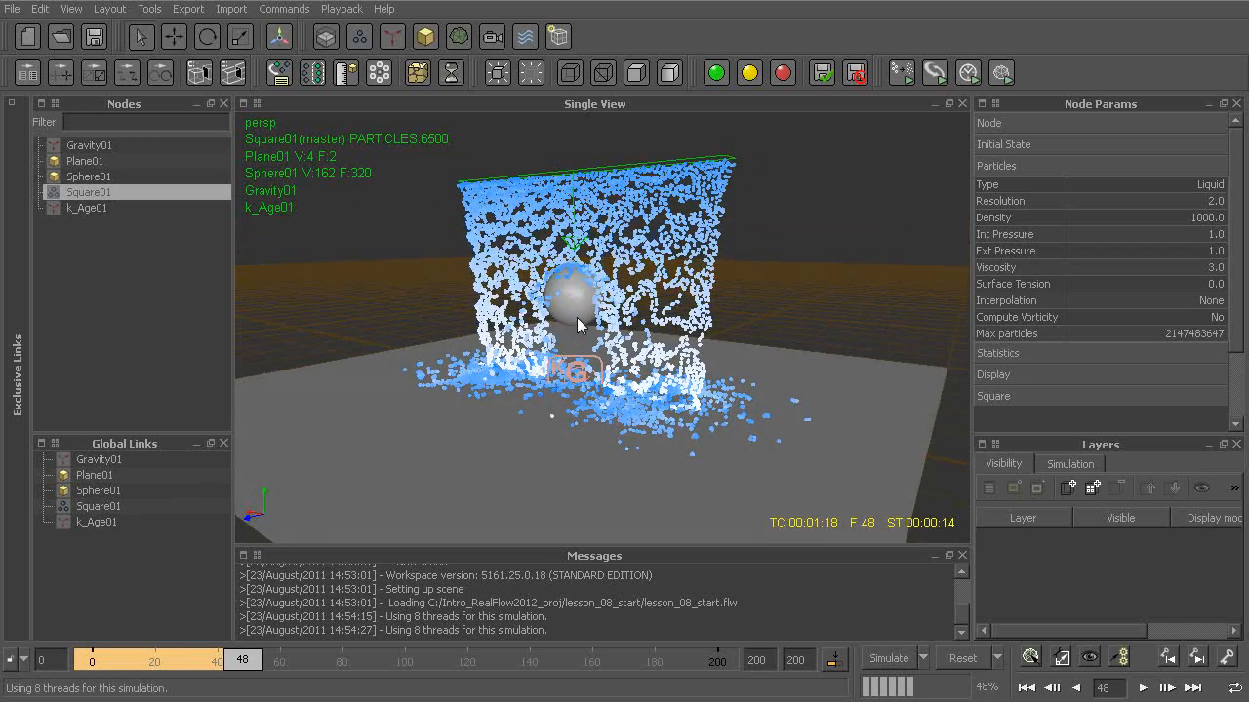
Select the sphere and reset the simulation data to frame 0
click(576, 317)
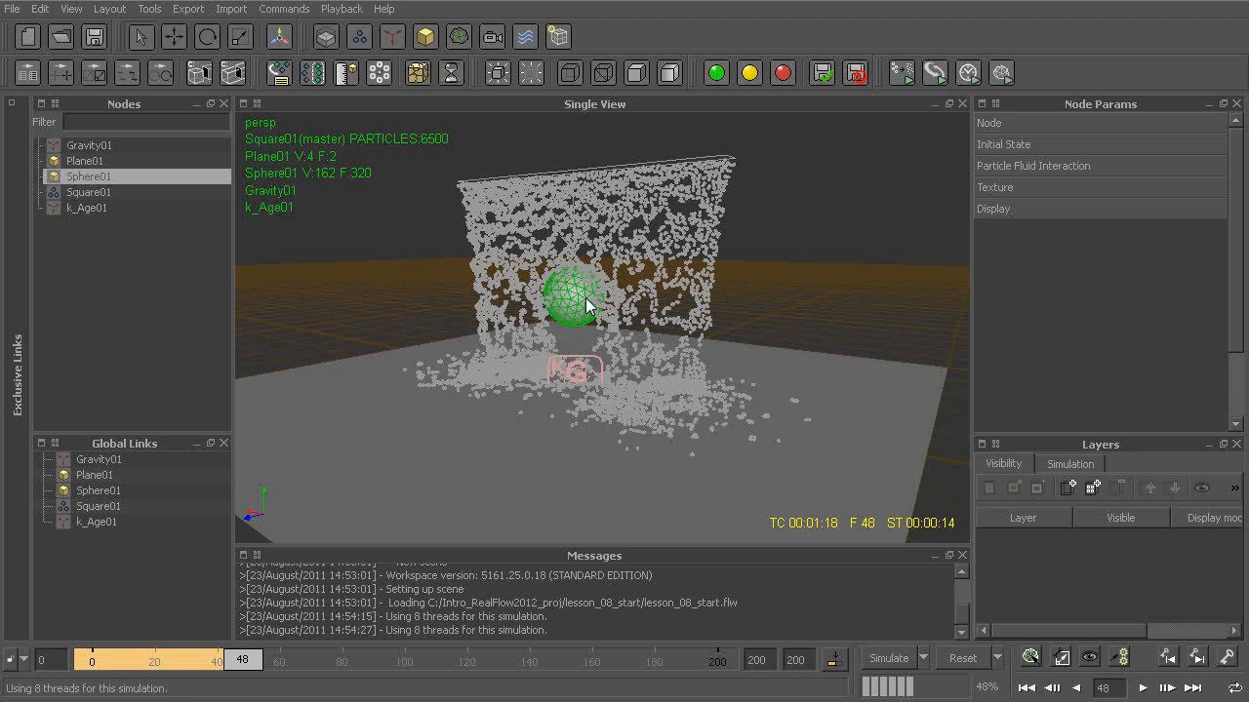
click(427, 37)
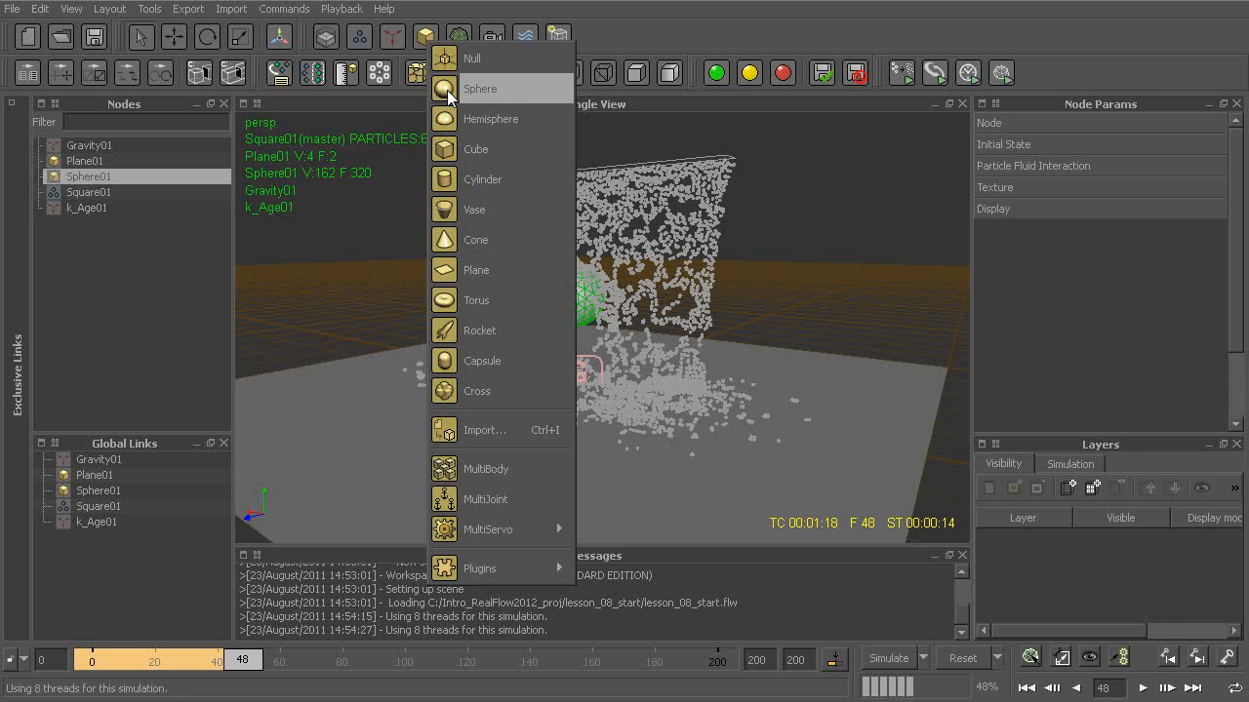
click(421, 29)
click(761, 275)
alt+drag(761, 275, 613, 351)
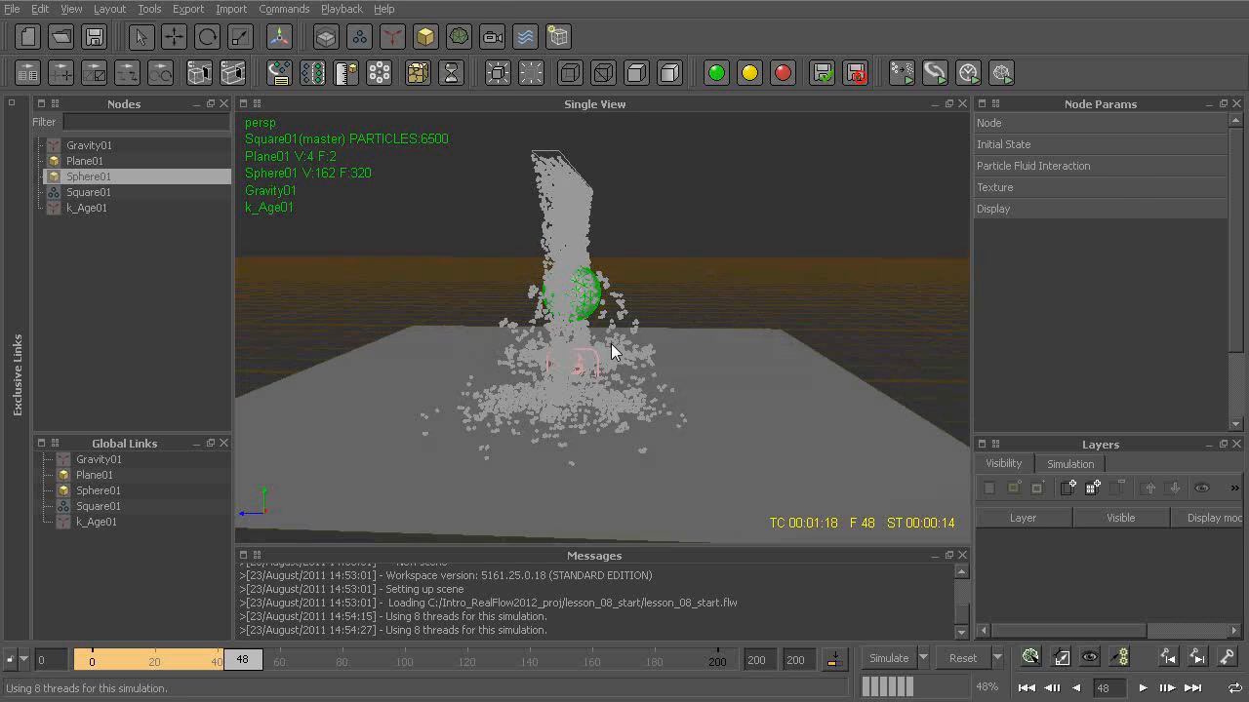
key(alt+r)
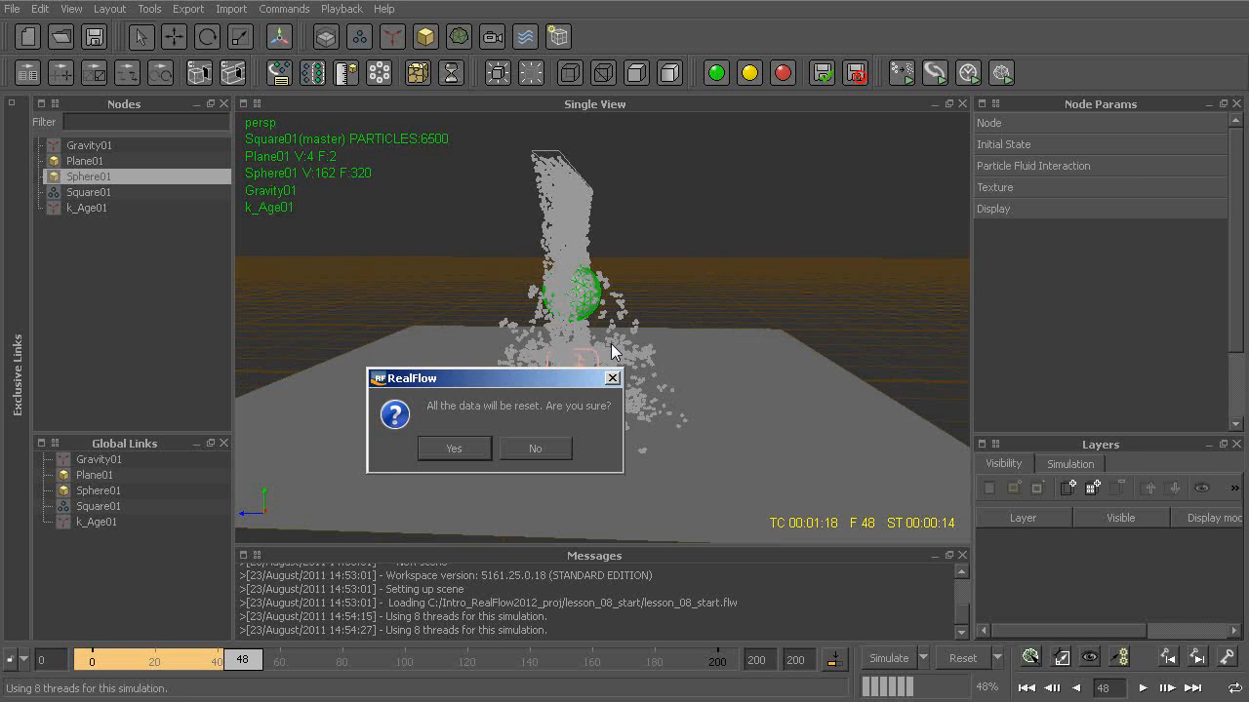
key(Return)
Move the sphere away from the emitter along the Z axis to about -2.92
alt+drag(556, 299, 587, 340)
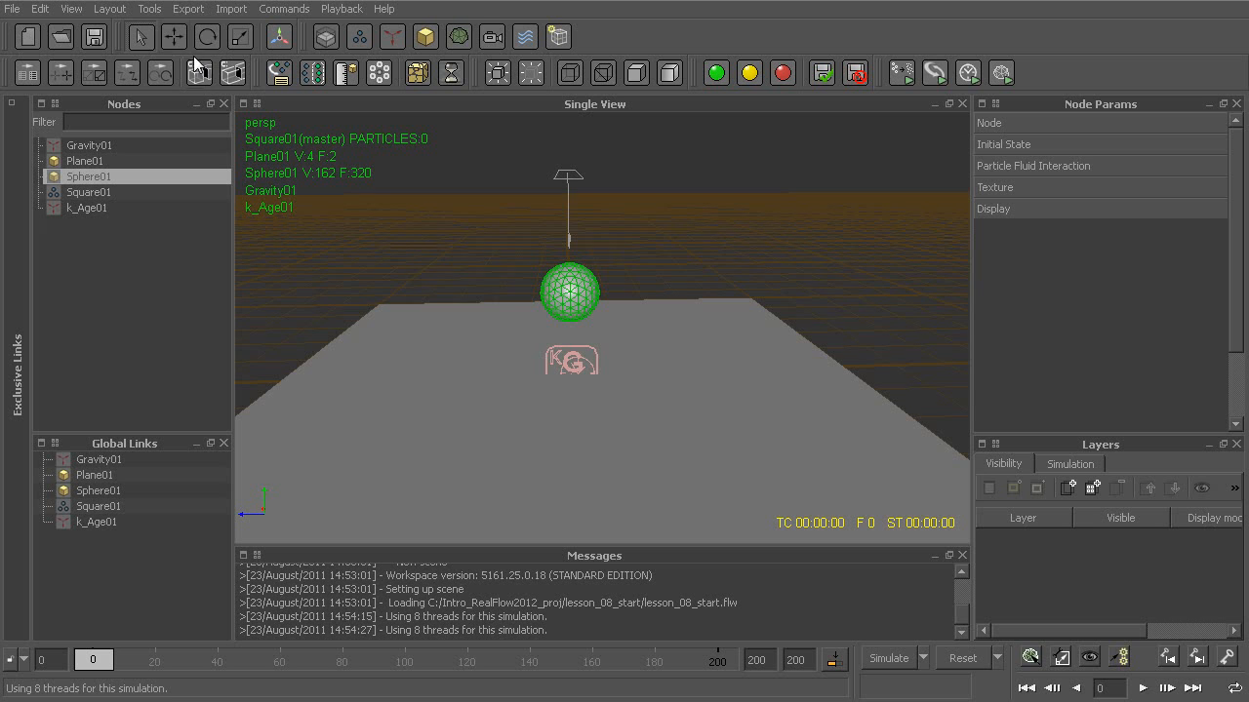
click(173, 37)
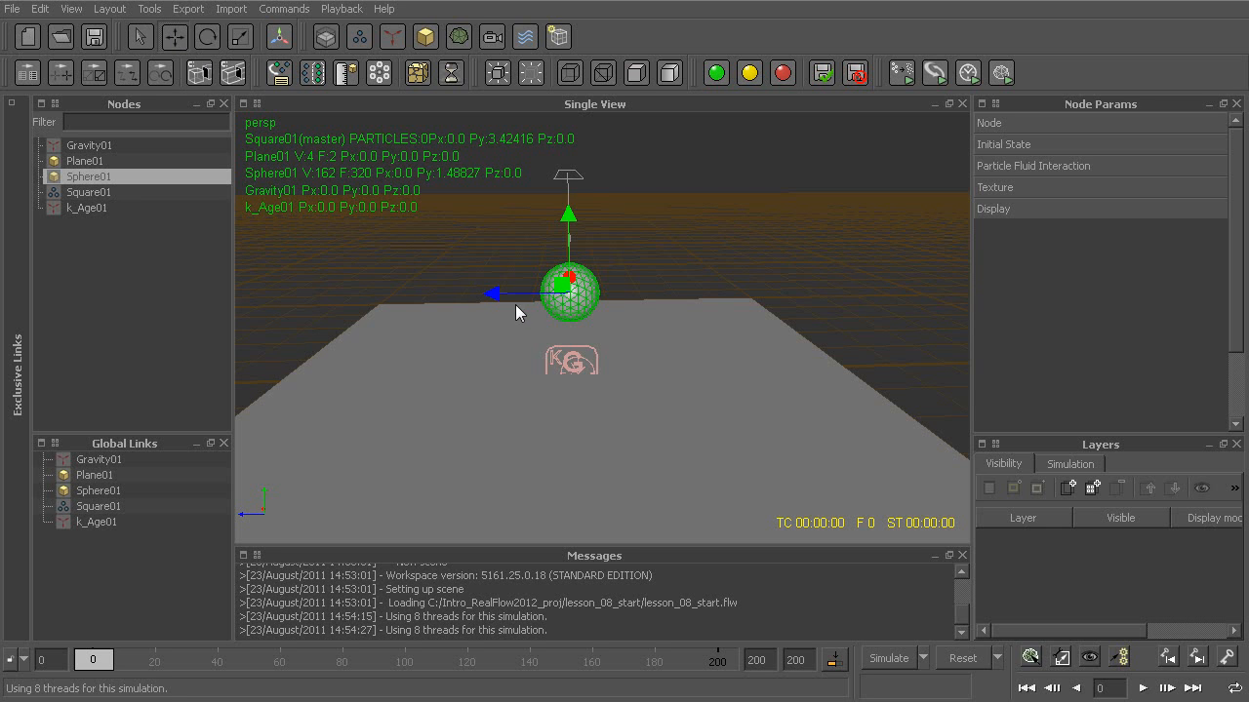
drag(498, 299, 672, 307)
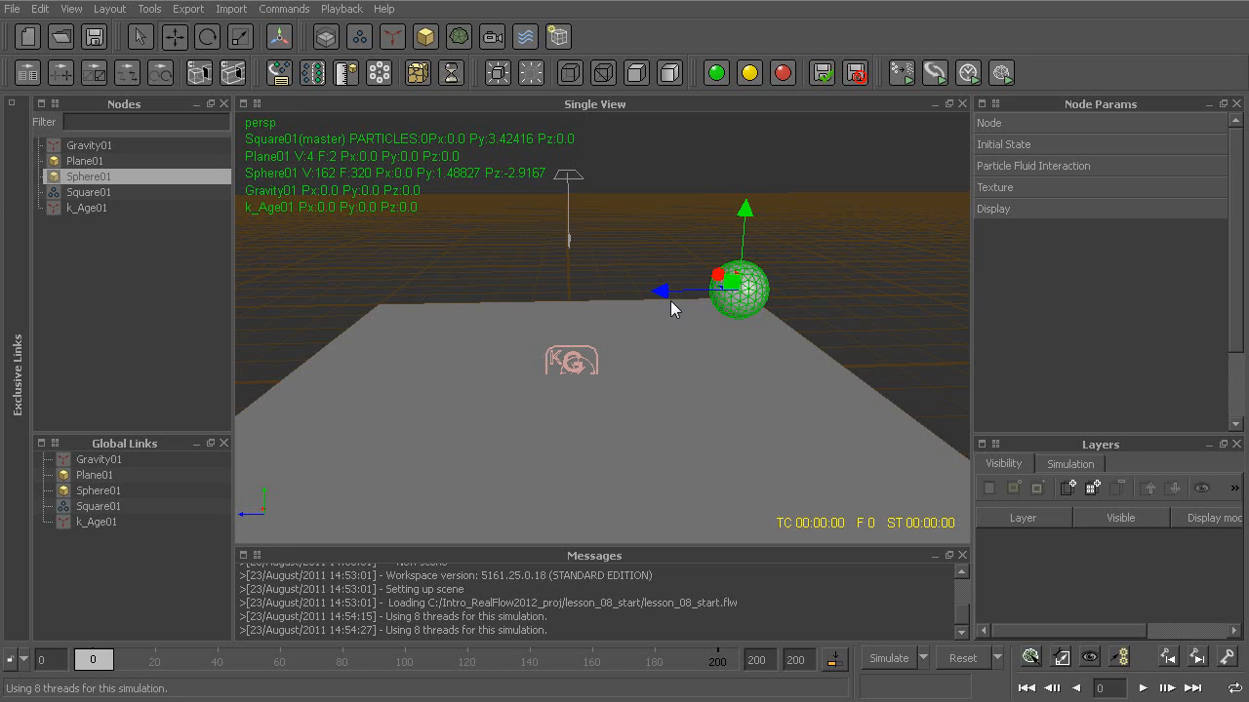
Add an animation key for the sphere's Position.Z at frame 0
click(1030, 125)
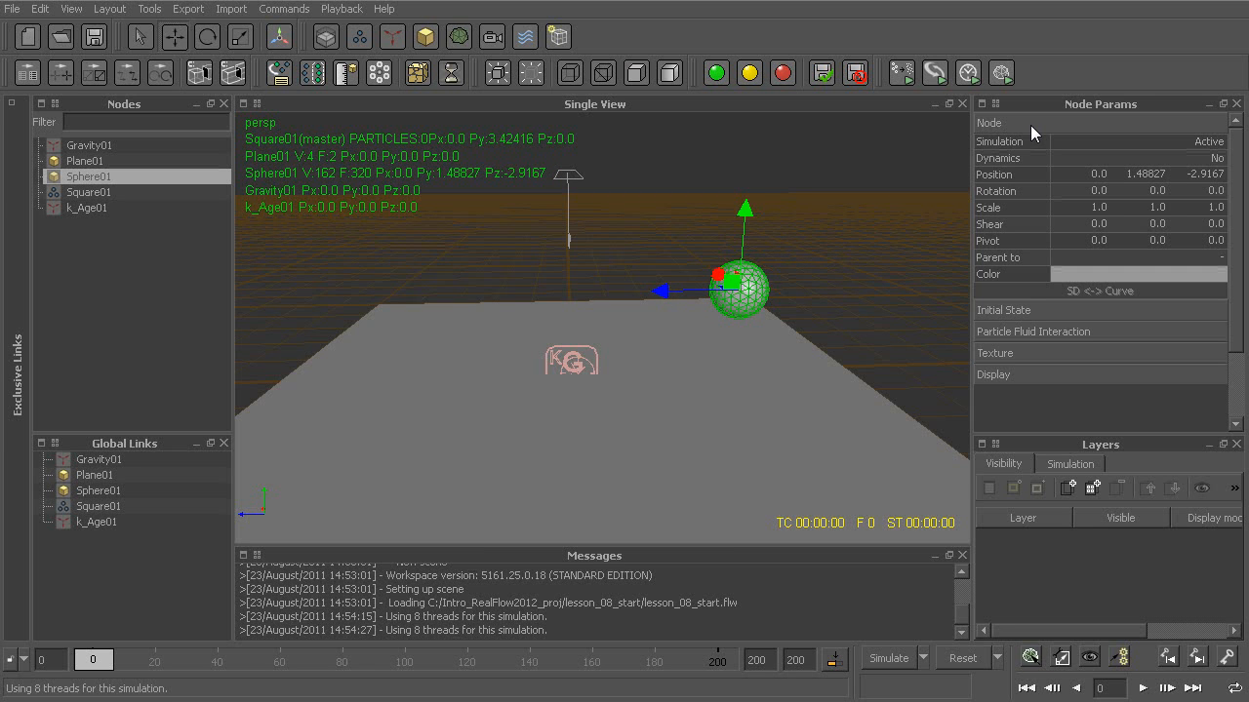
right_click(1012, 178)
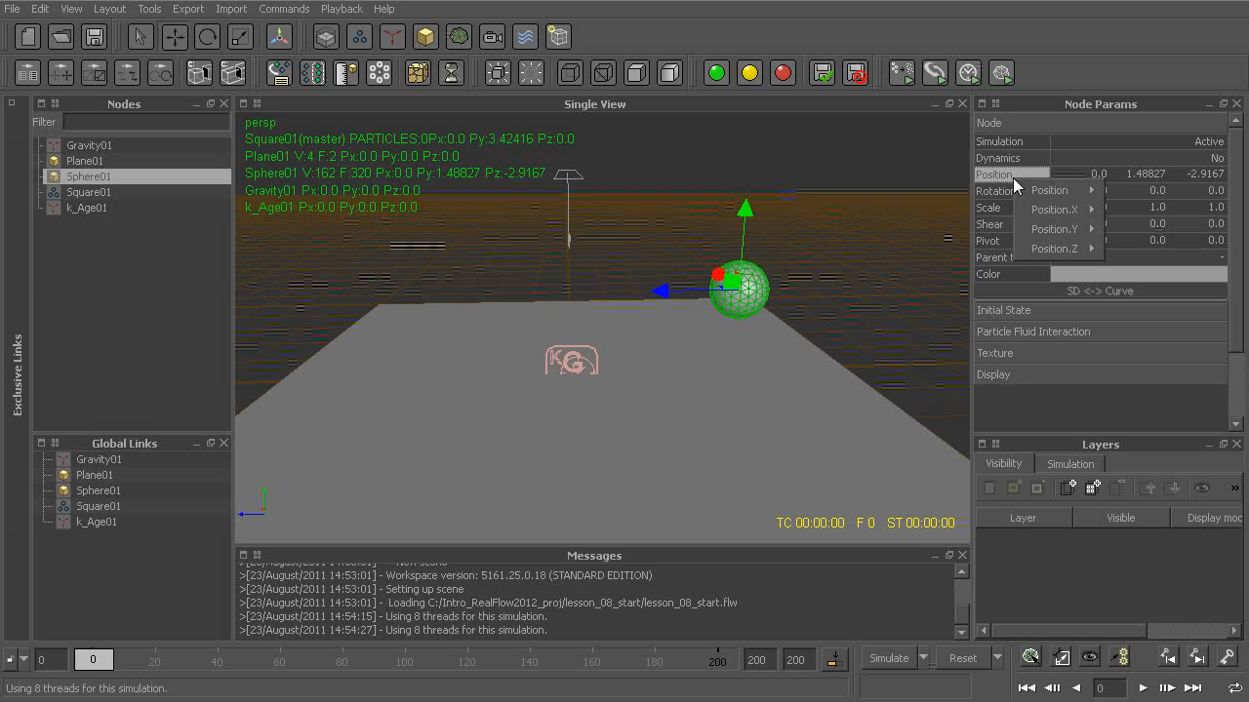
mouse_move(1026, 189)
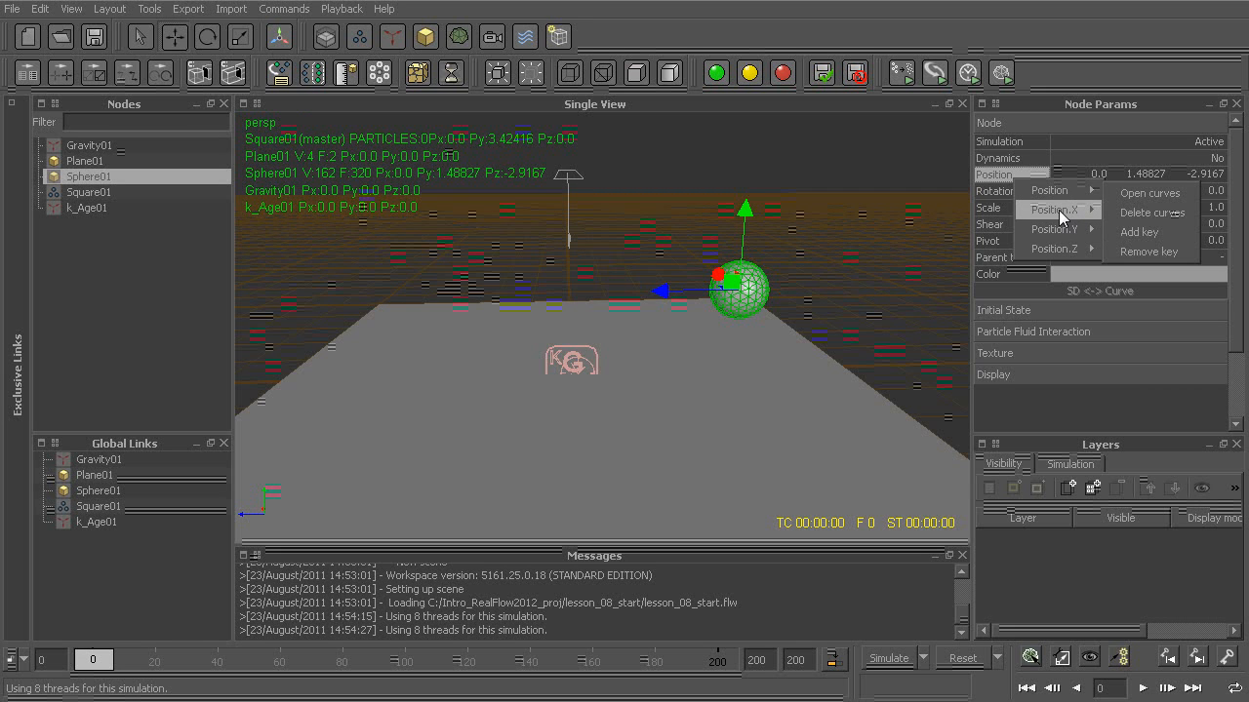
mouse_move(1054, 250)
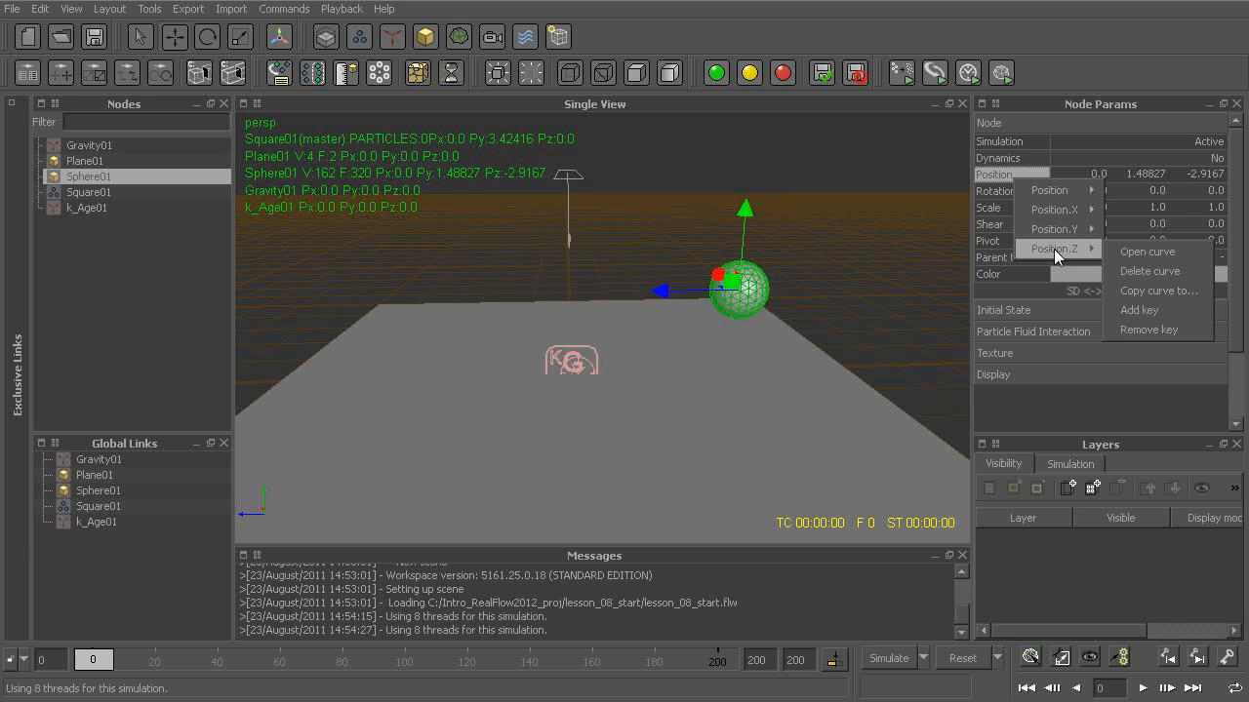
mouse_move(1064, 189)
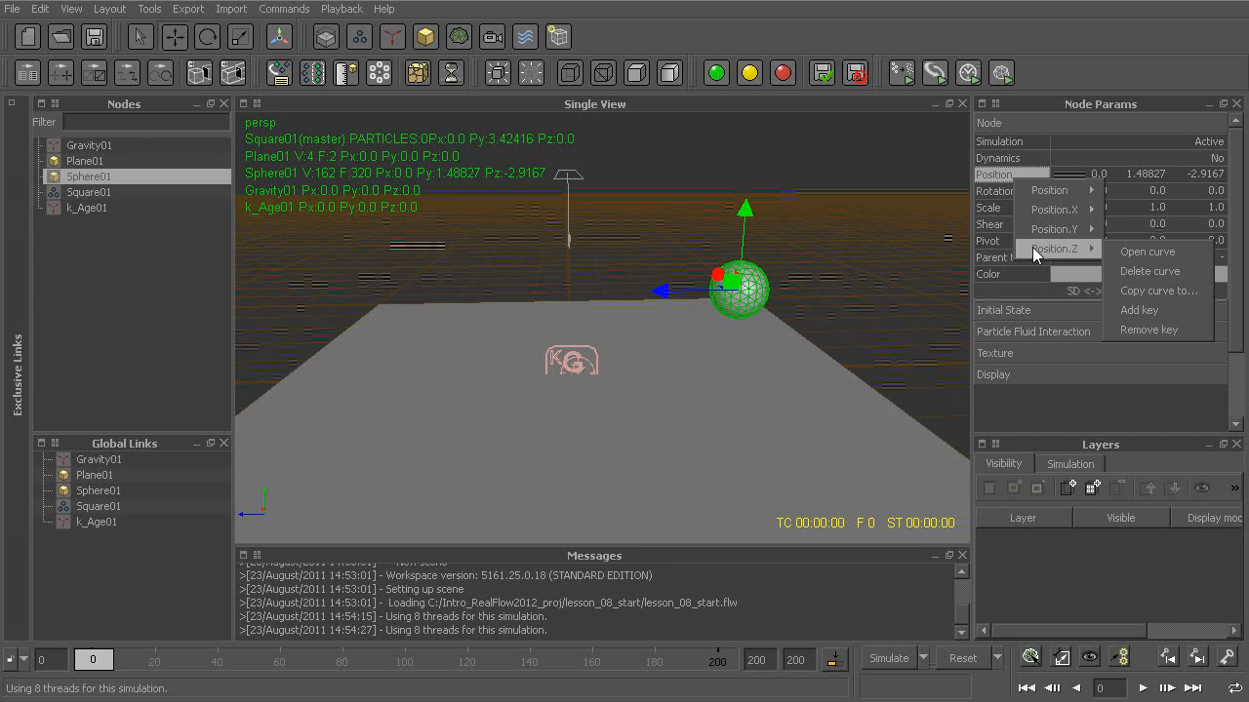
click(1151, 309)
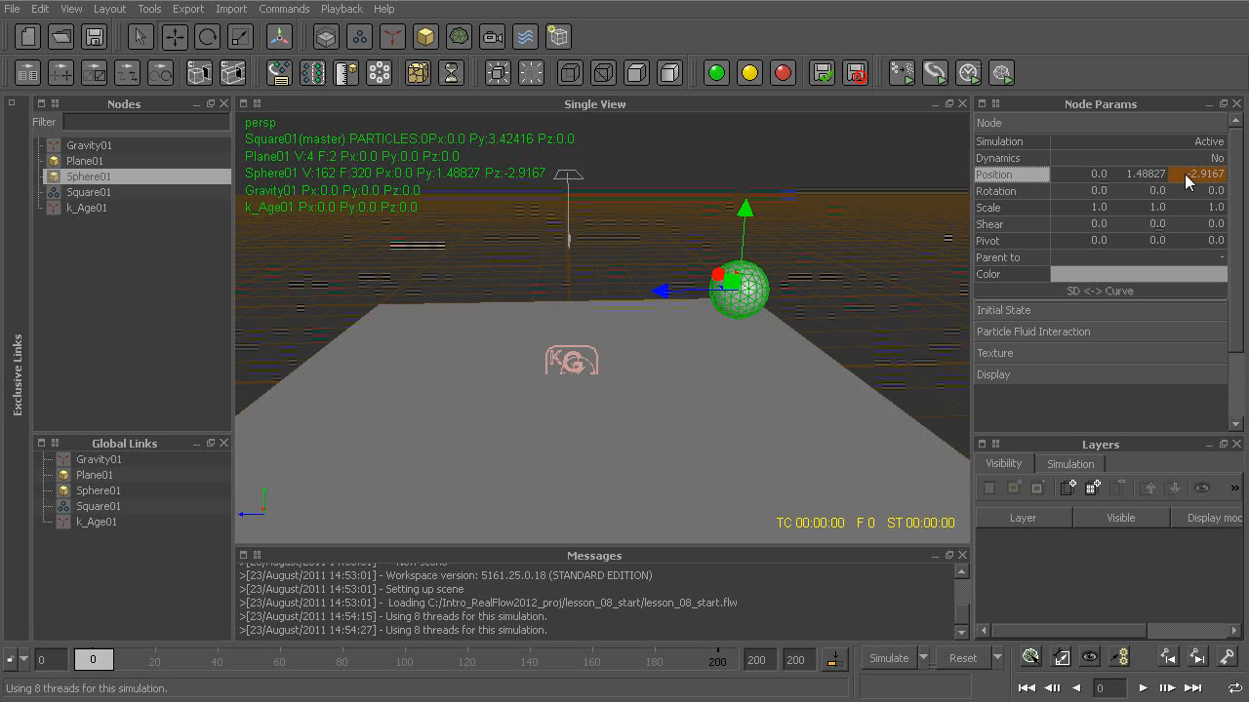
At frame 43, move the sphere along Z to about 2.07 and add a Position.Z key
drag(98, 661, 233, 668)
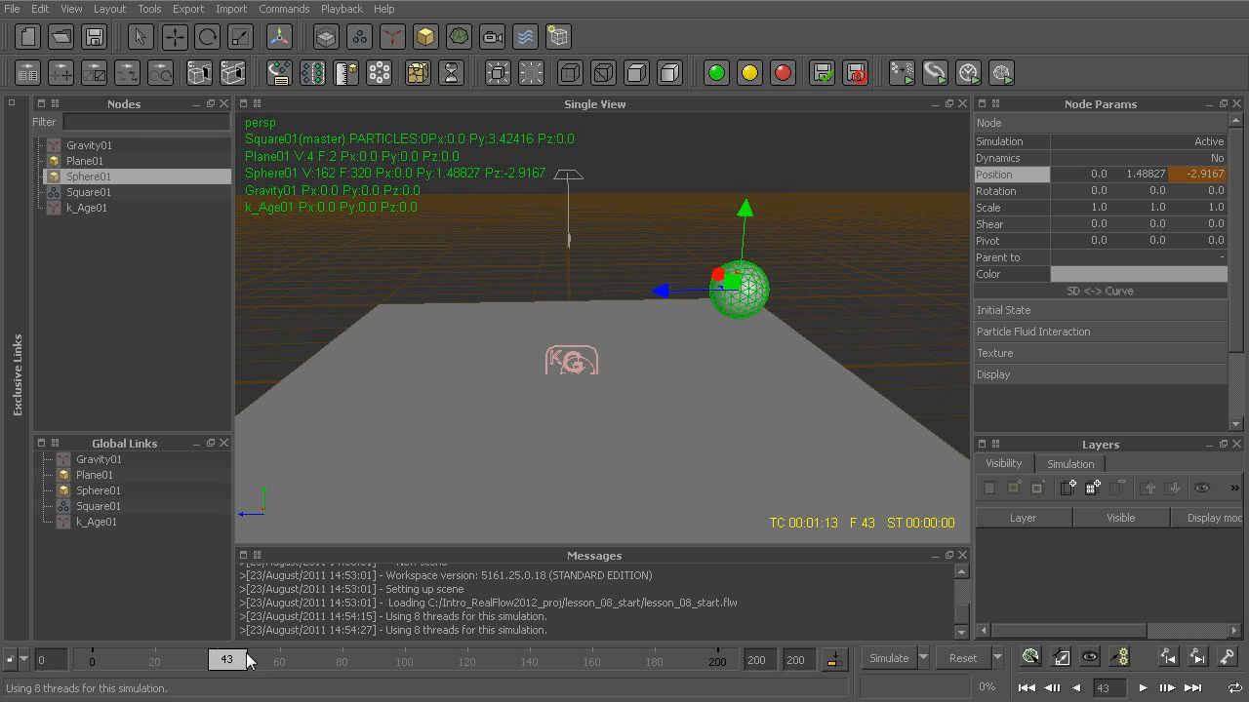
drag(664, 291, 366, 300)
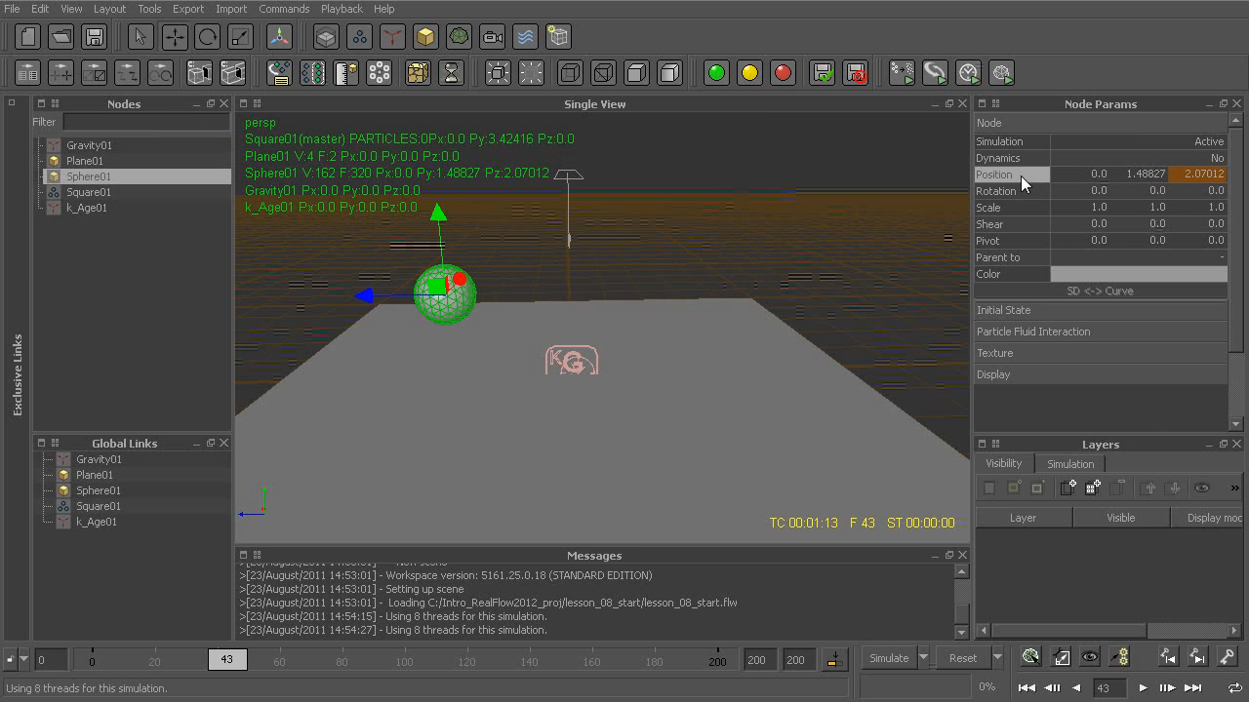
right_click(1021, 176)
mouse_move(1049, 247)
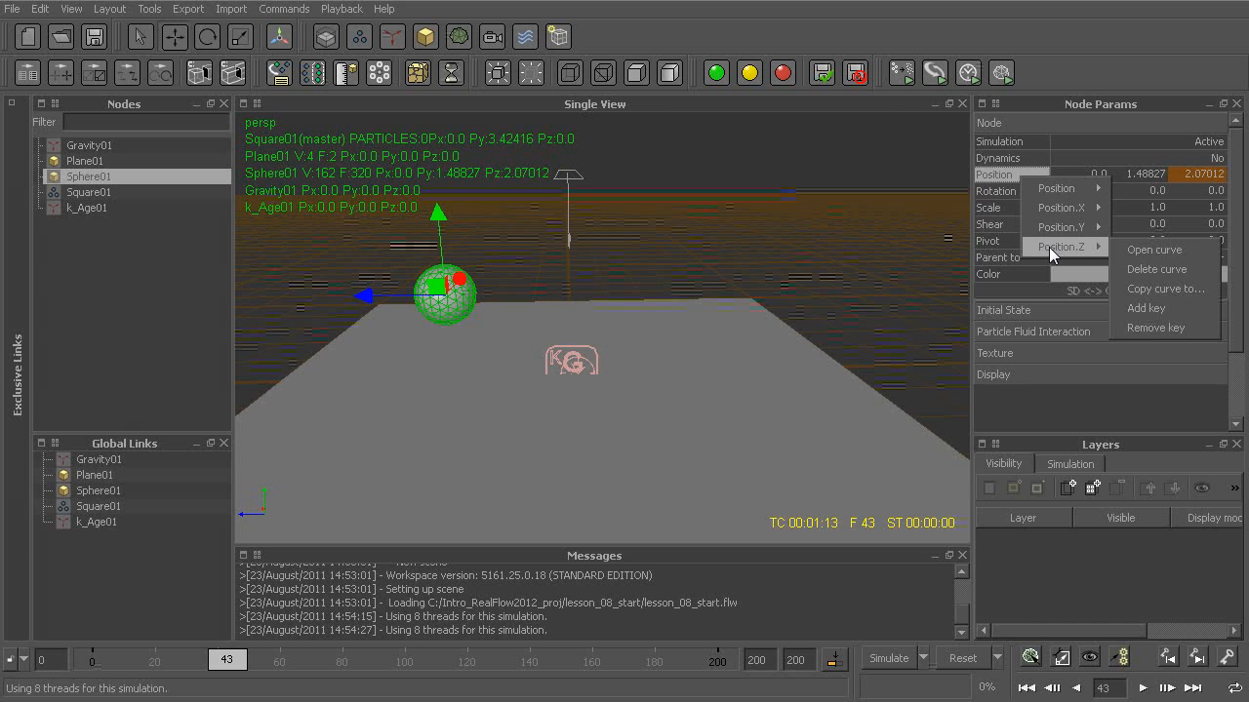
click(1175, 308)
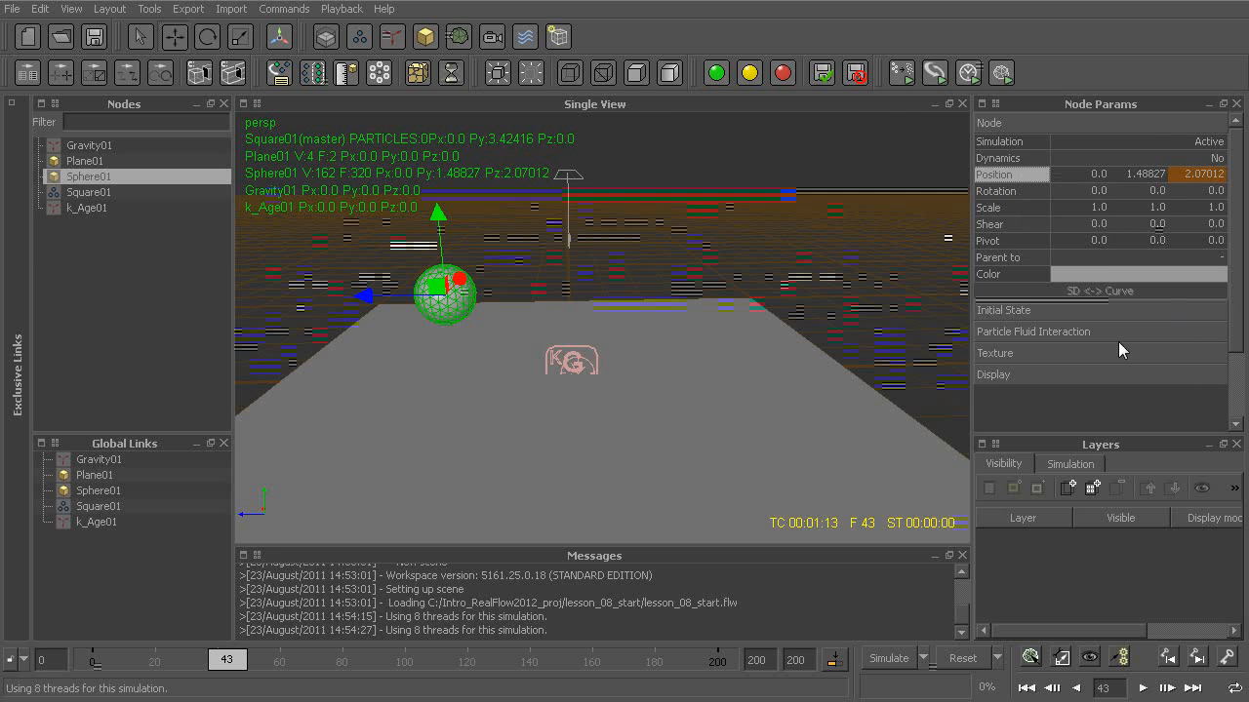
Simulate the scene with the animated sphere from frame 0 to about frame 46
drag(226, 659, 59, 671)
alt+drag(538, 420, 574, 414)
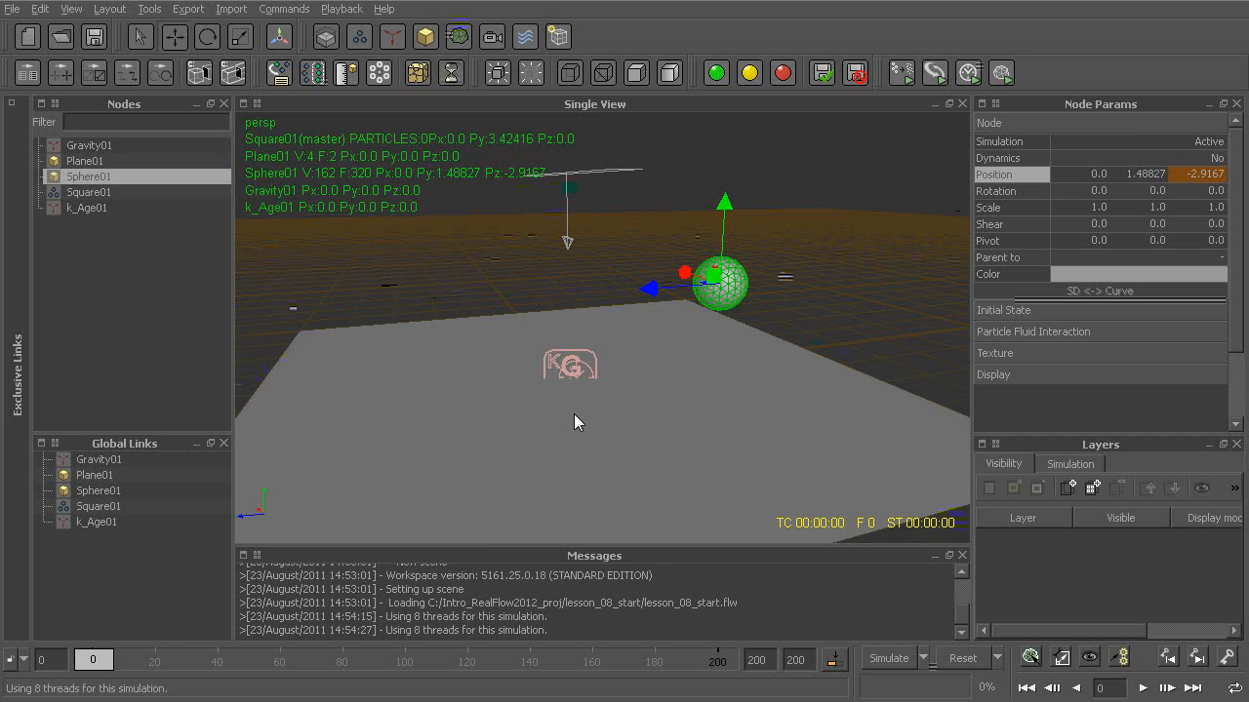
key(ctrl+a)
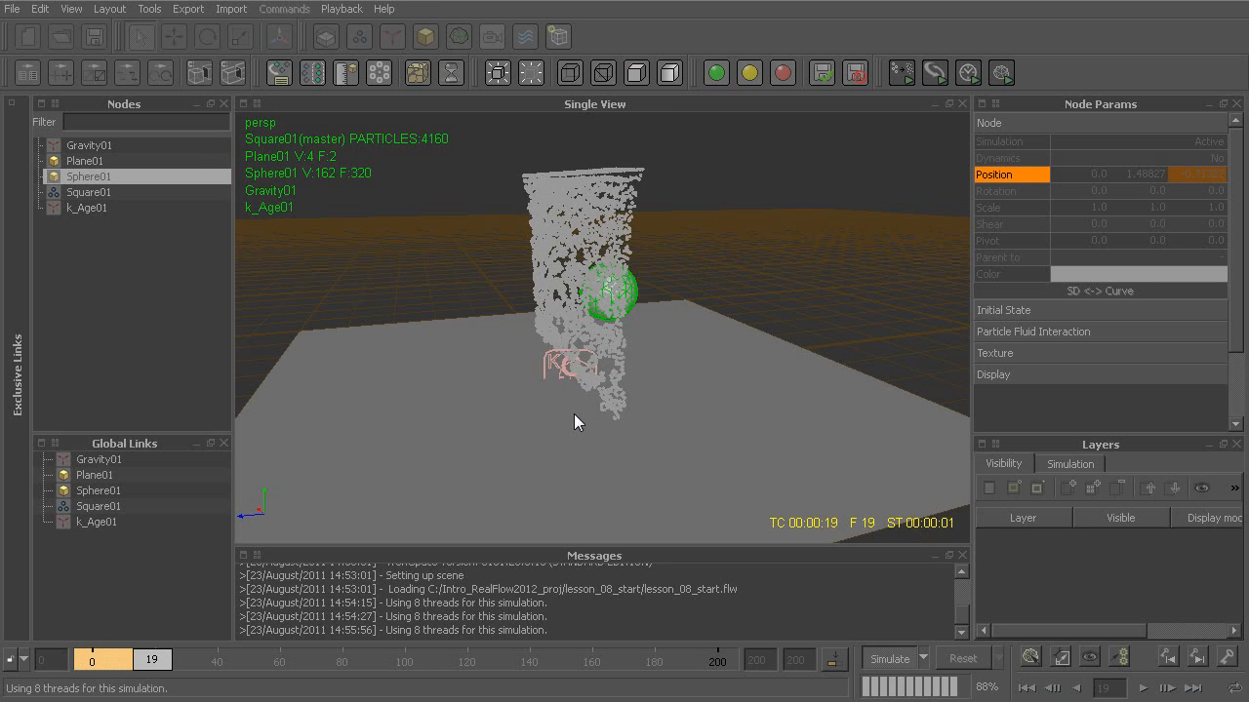
click(572, 413)
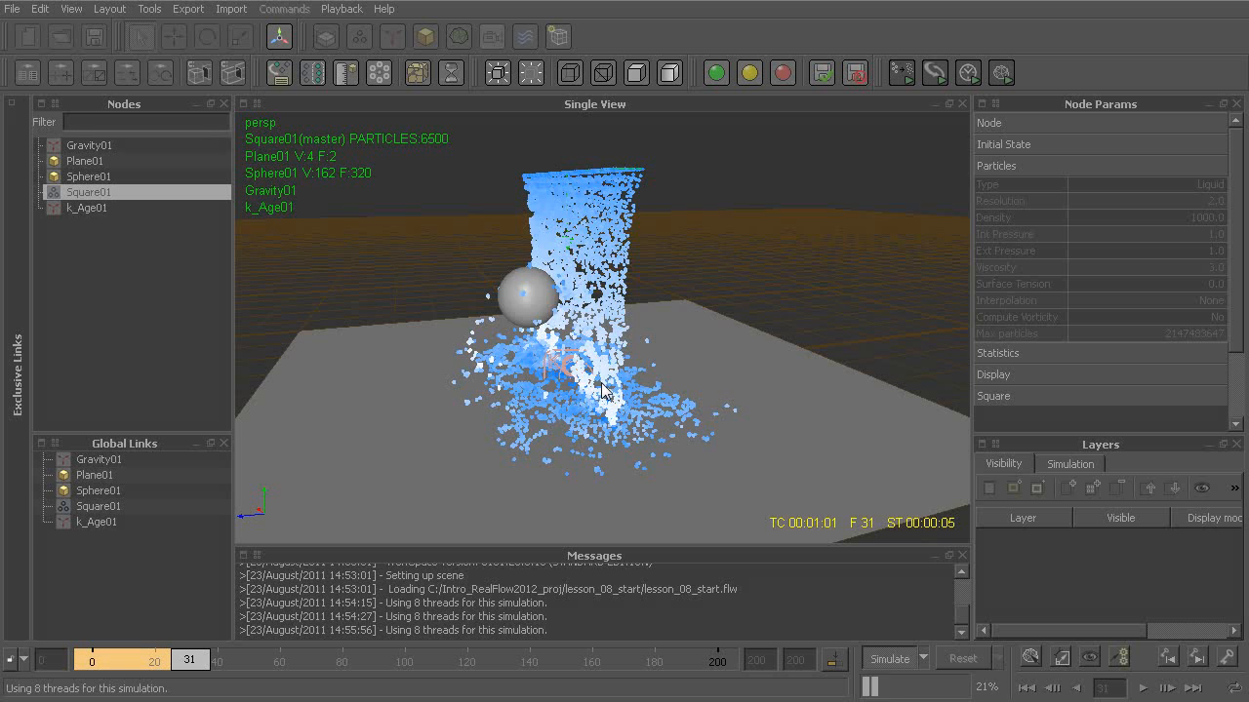
alt+drag(585, 416, 569, 405)
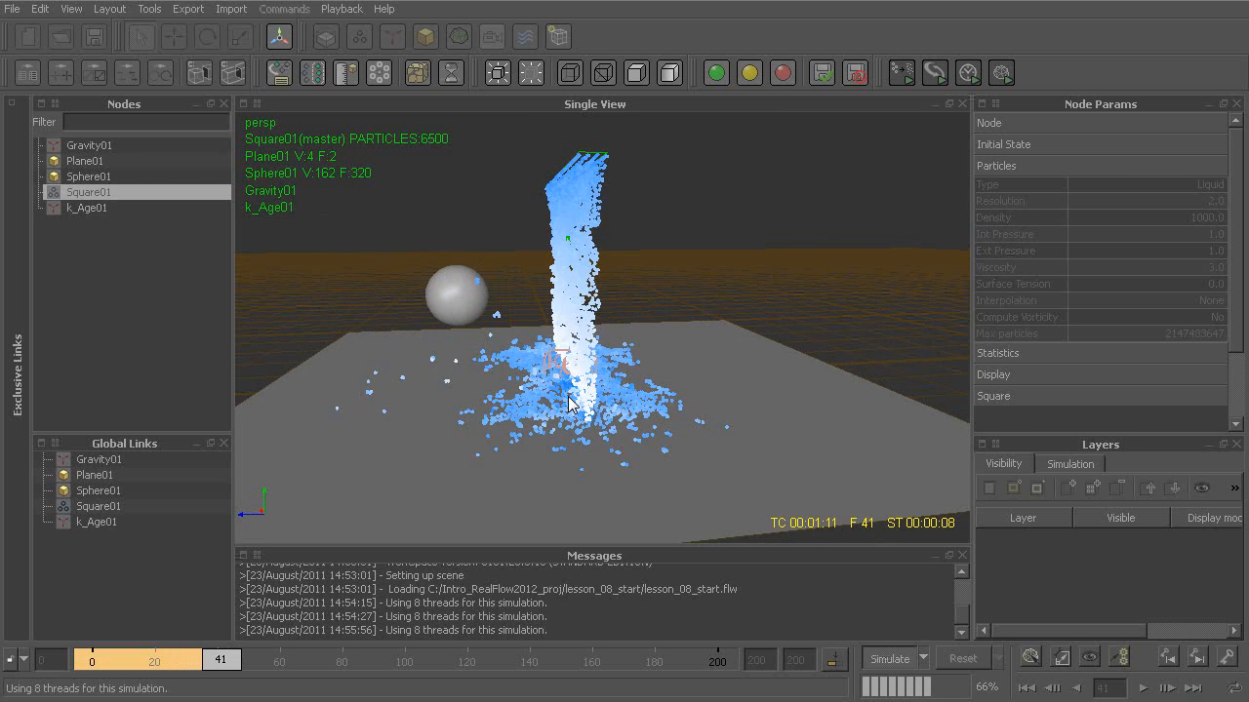
key(alt+a)
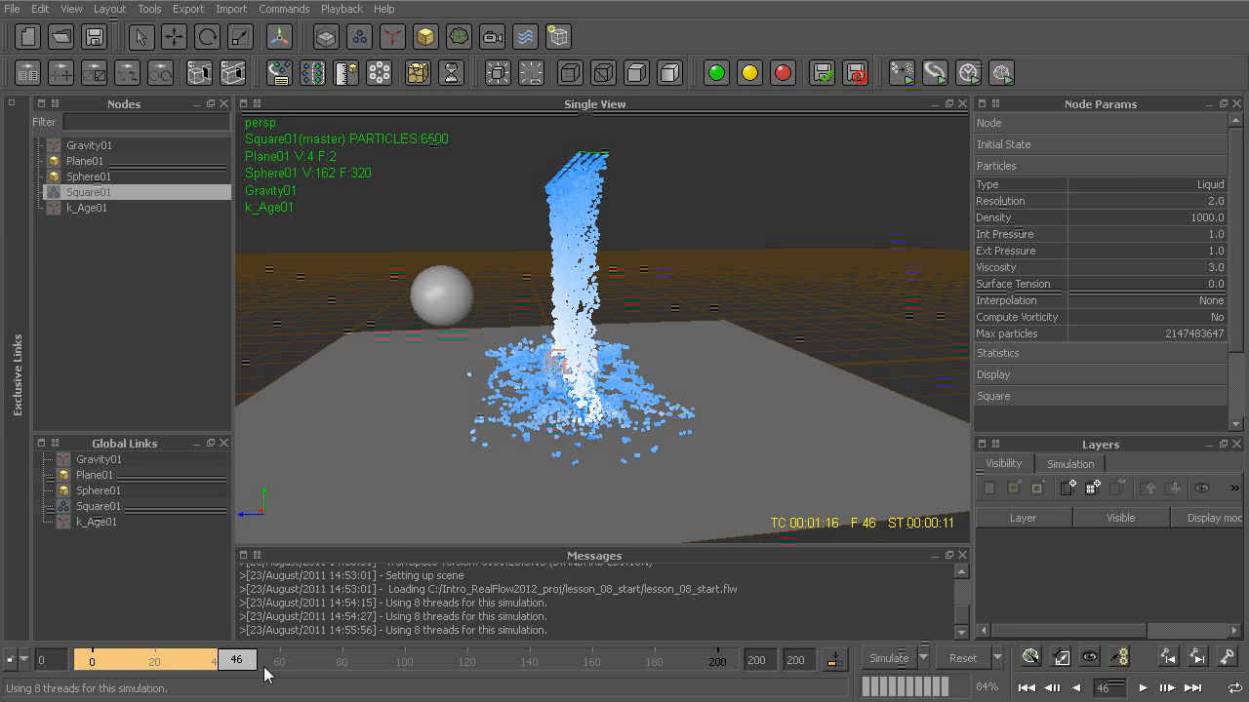
Scrub through the simulated frames and examine the moving sphere's interaction with the particle stream from several angles
mouse_move(231, 661)
mouse_down()
mouse_move(159, 667)
mouse_move(172, 683)
mouse_move(200, 683)
mouse_move(161, 683)
mouse_move(194, 680)
mouse_up()
alt+drag(524, 196, 722, 224)
drag(220, 663, 180, 672)
alt+drag(680, 266, 596, 256)
alt+drag(520, 231, 607, 236)
drag(190, 664, 230, 667)
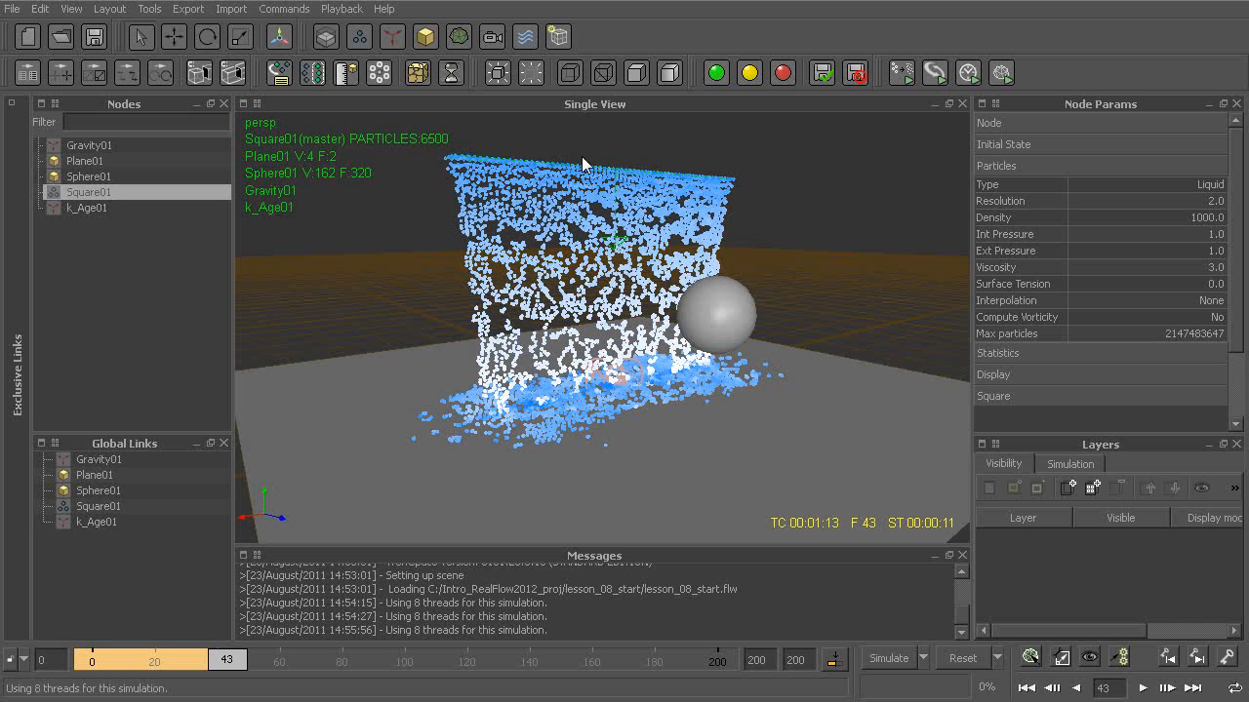
alt+drag(573, 245, 599, 241)
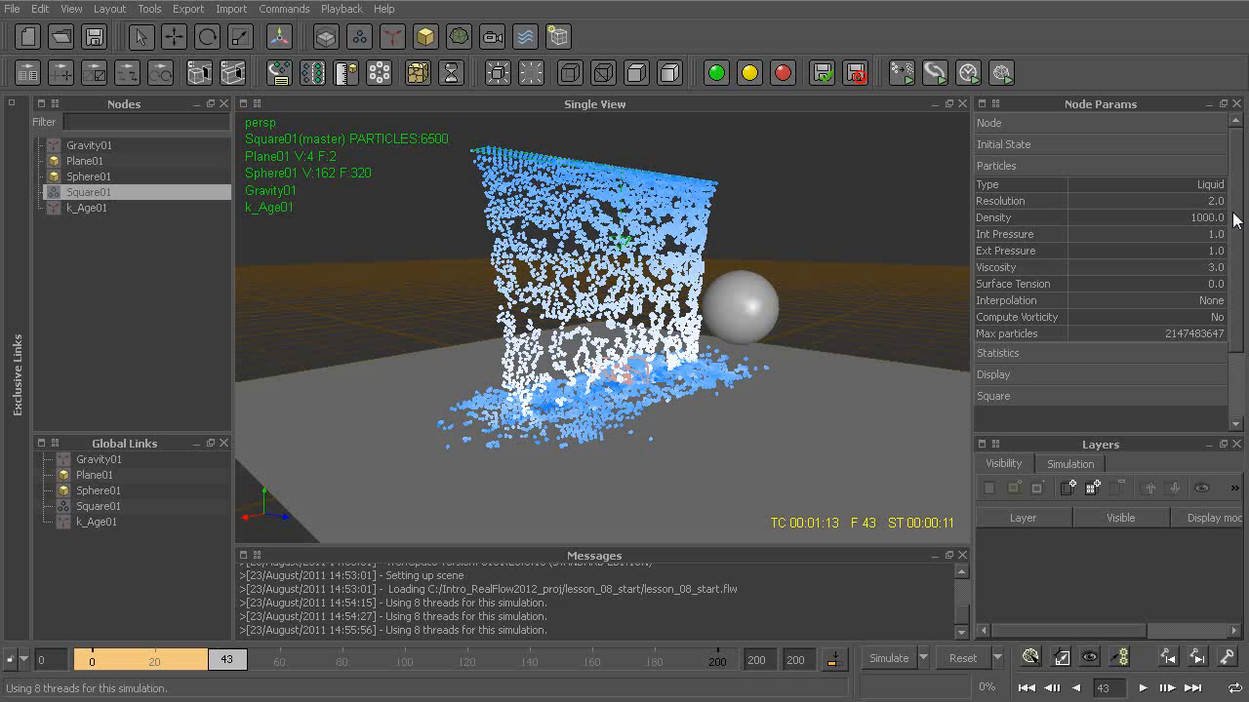
Add an animation key for the Square01 emitter's Speed of 2.0 at frame 43
scroll(1018, 325, down, 3)
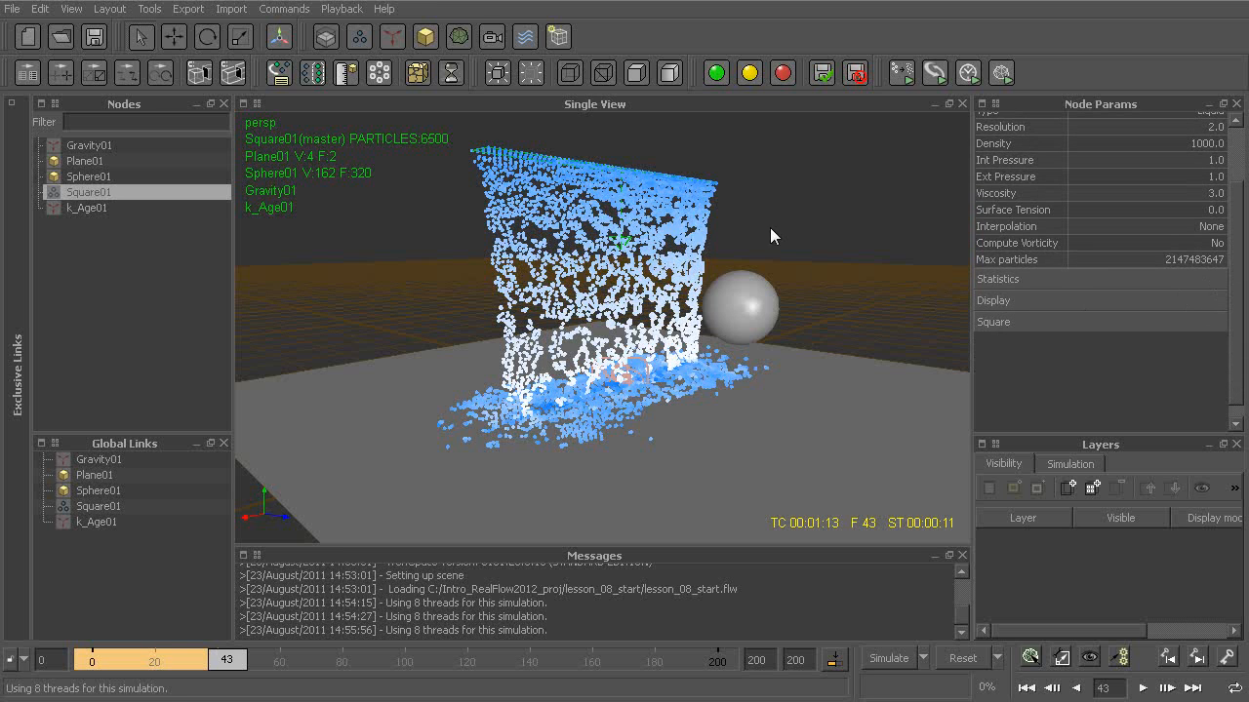
click(1041, 327)
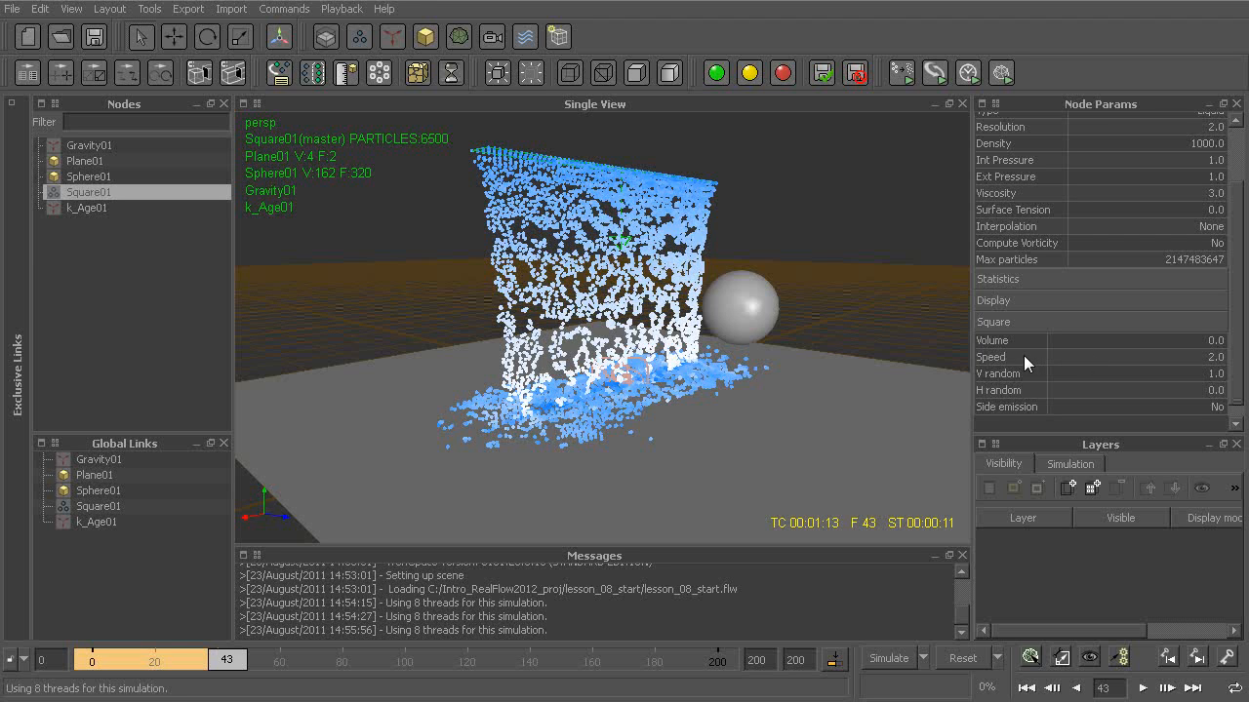
click(1022, 357)
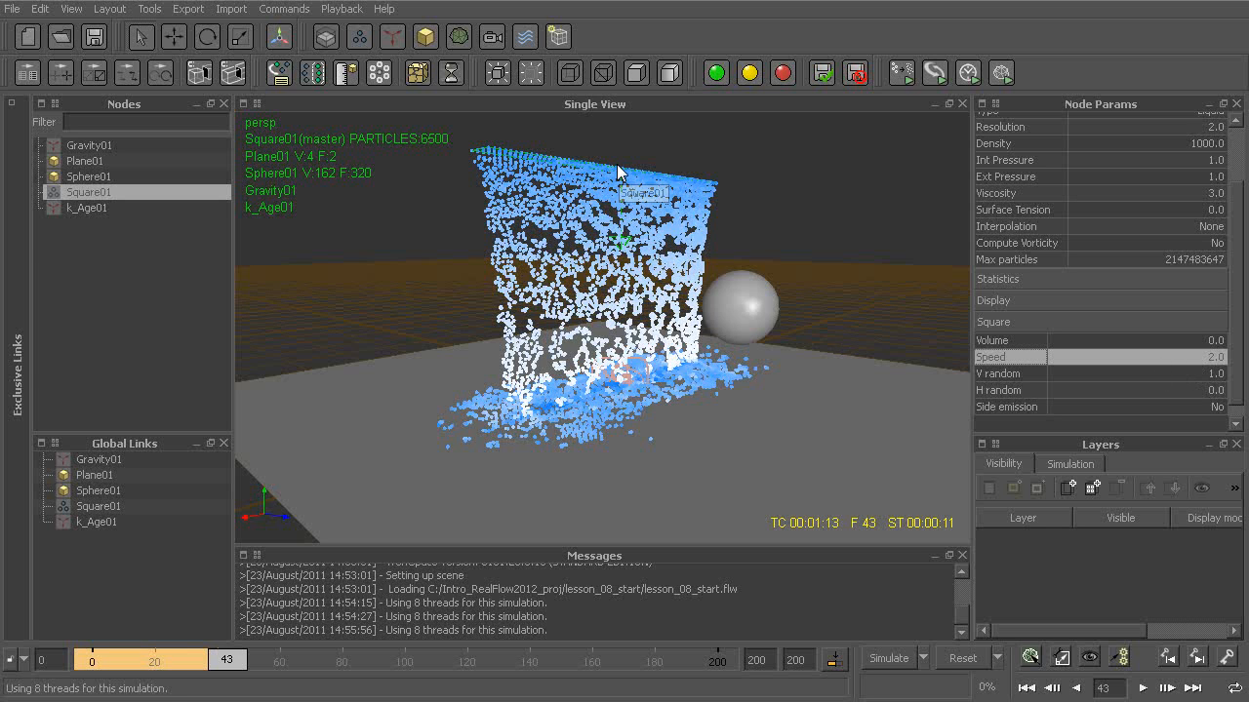
right_click(1027, 359)
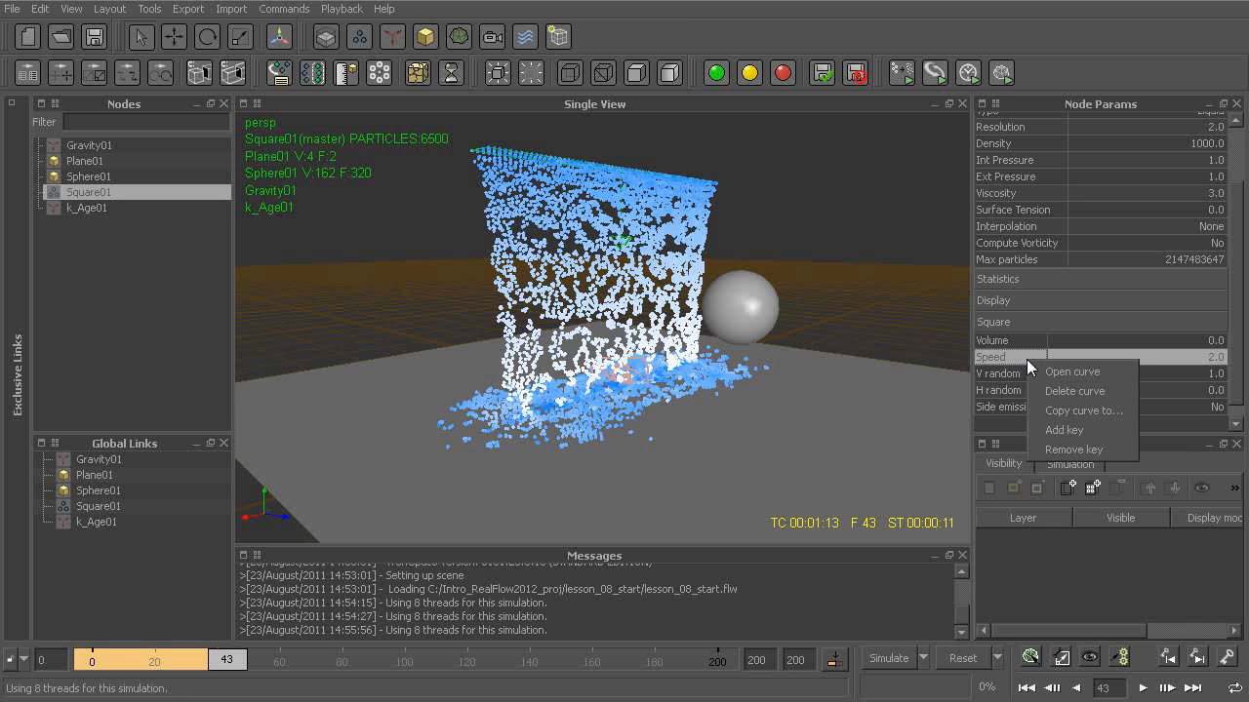
click(1076, 428)
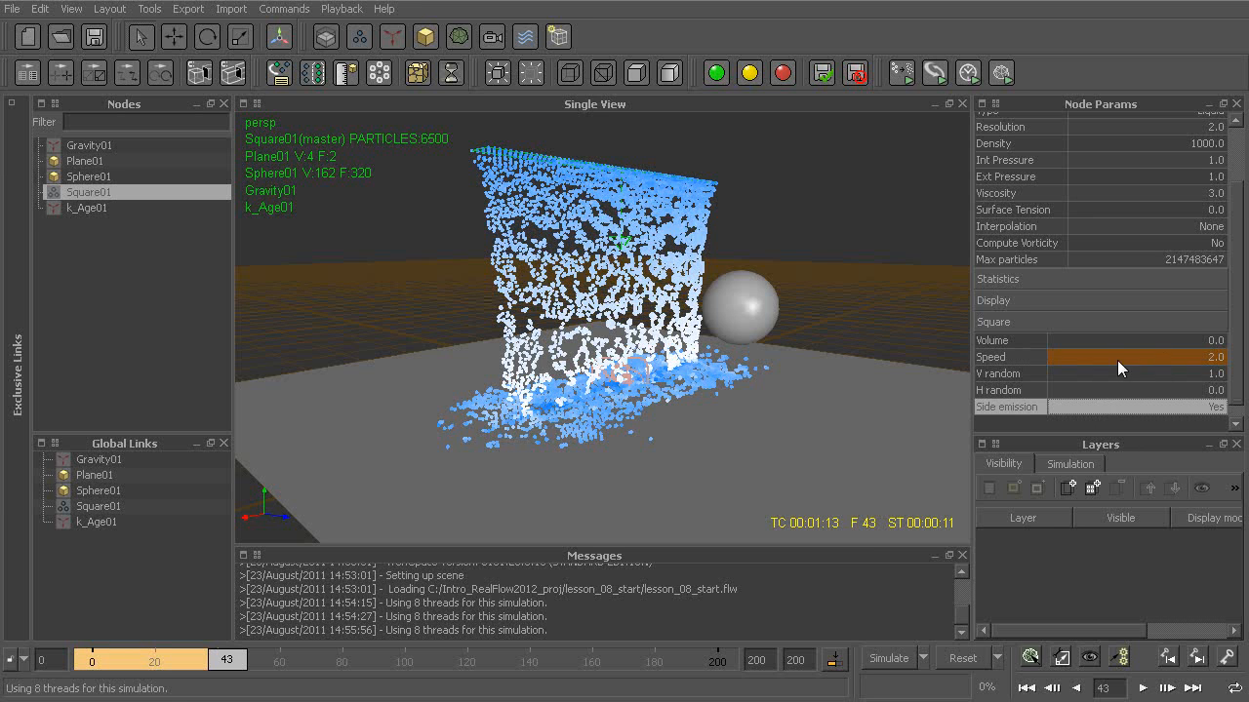
At frame 45, set the emitter's Speed to 0 and add a Speed key
click(235, 661)
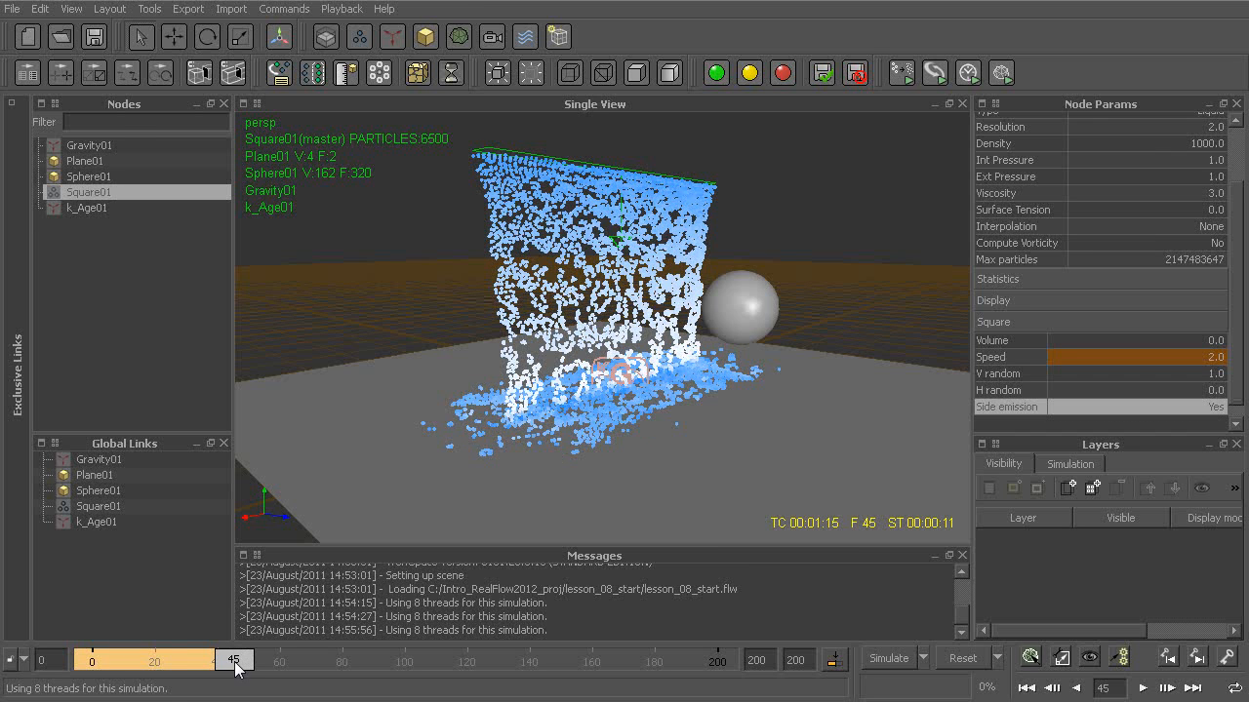
double_click(1207, 359)
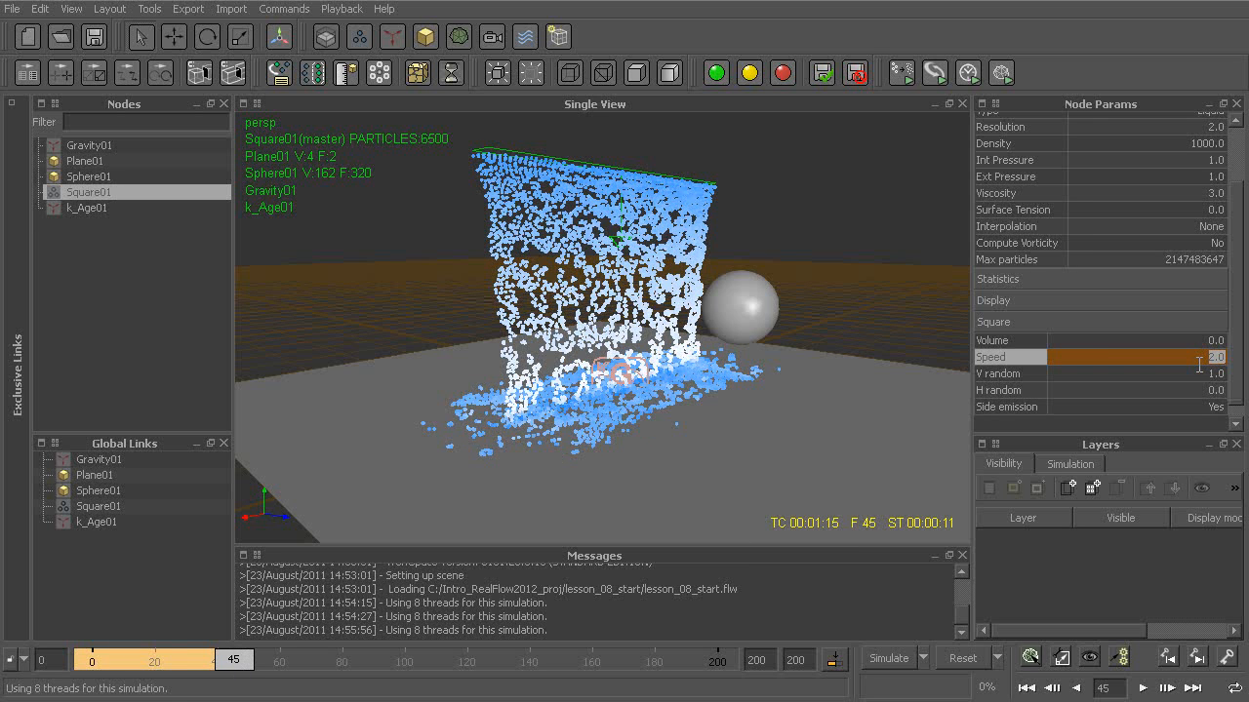
text(0)
key(Return)
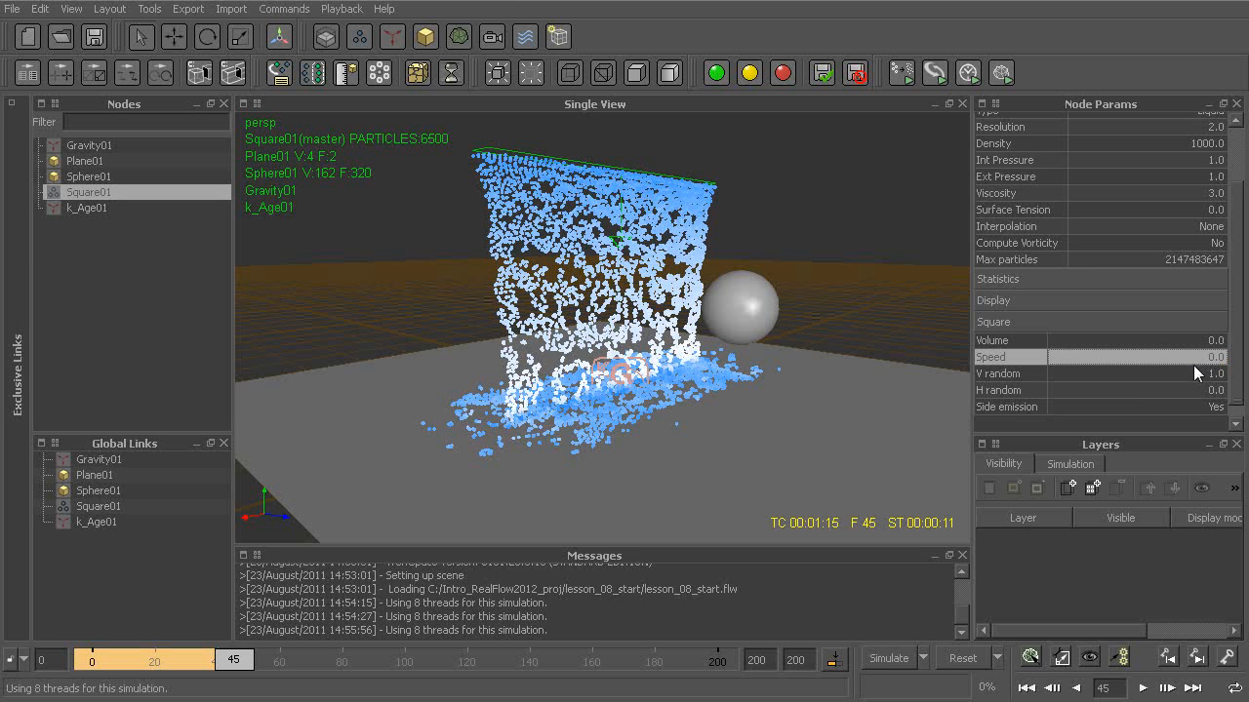
right_click(1023, 361)
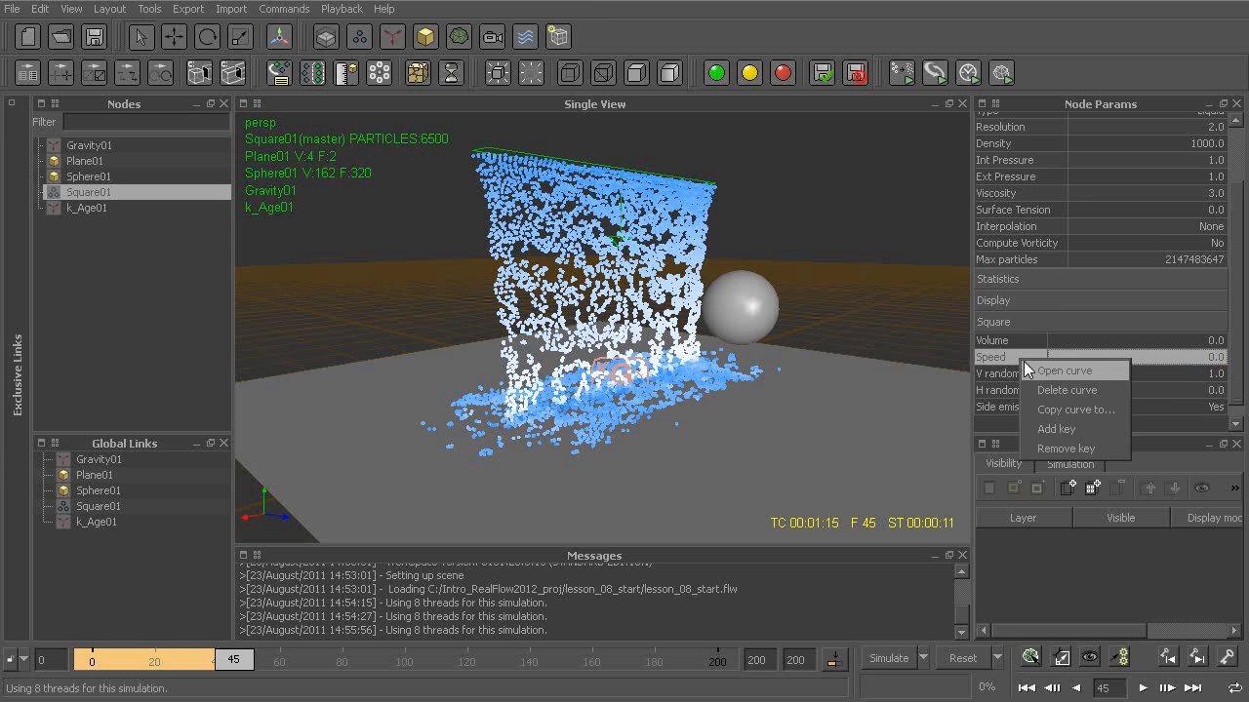
click(1045, 428)
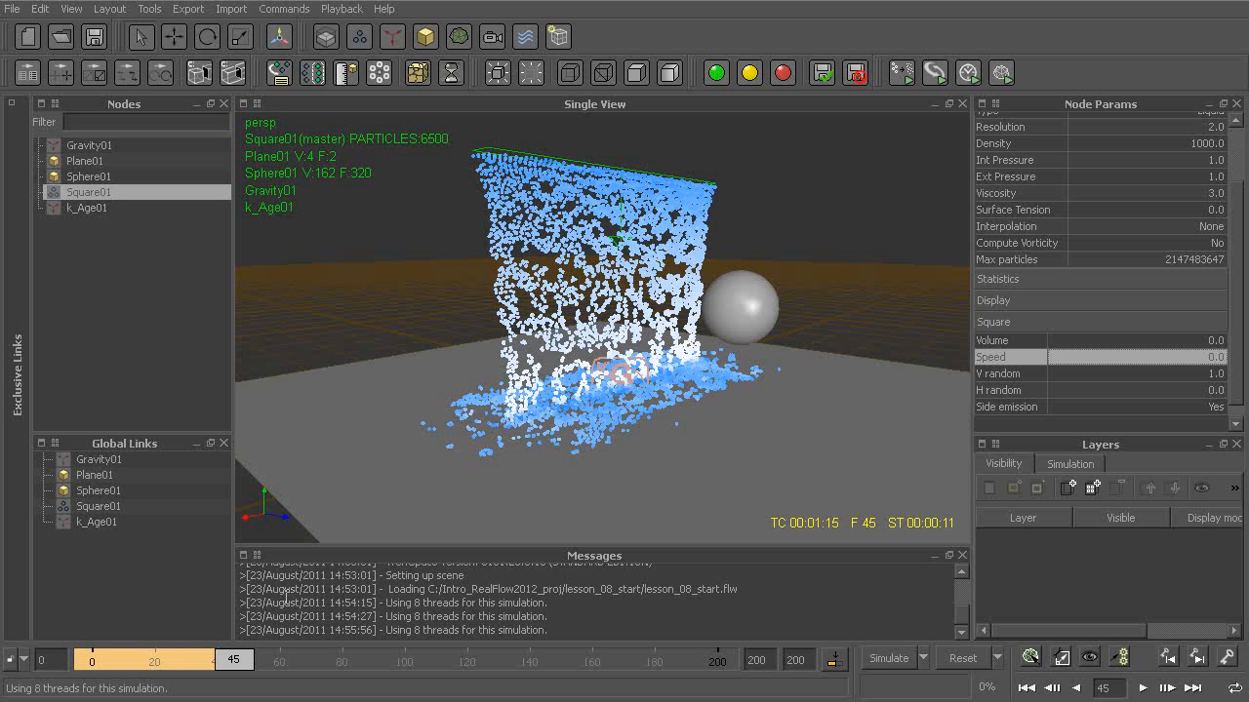
Scrub between frames 40 and 46 and check how the Square01 emitter's Speed value changes
drag(232, 662, 221, 668)
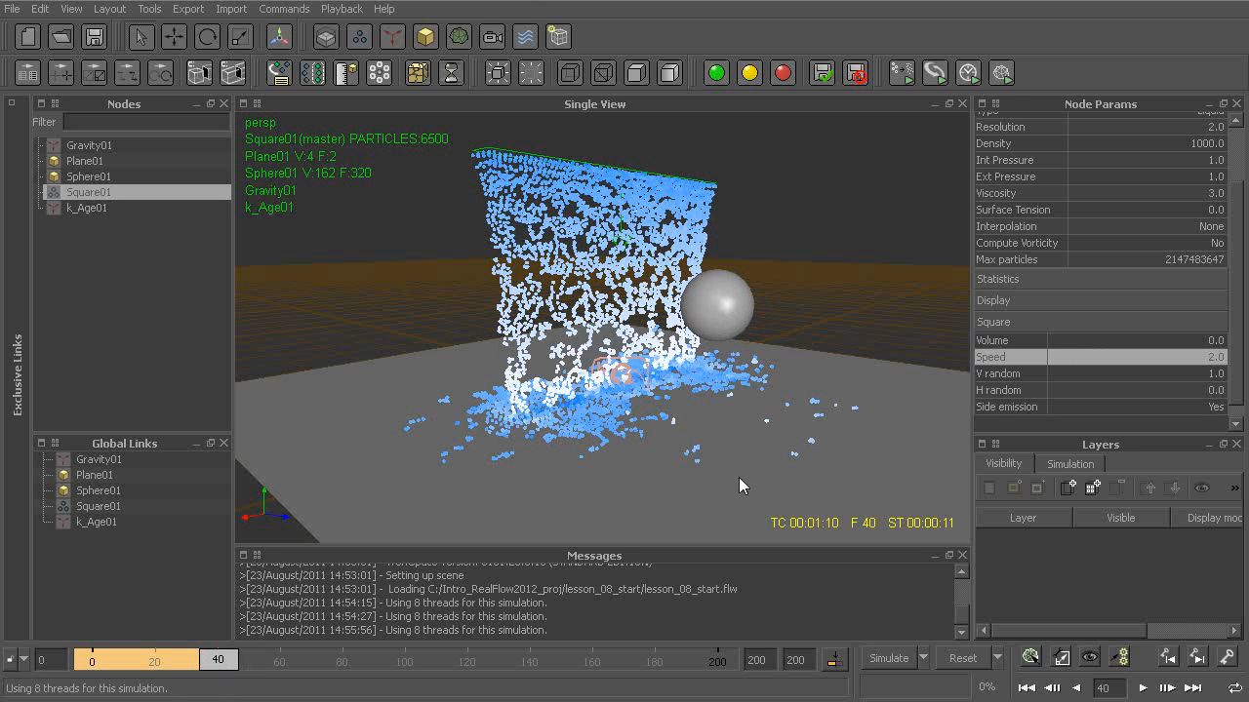
click(879, 289)
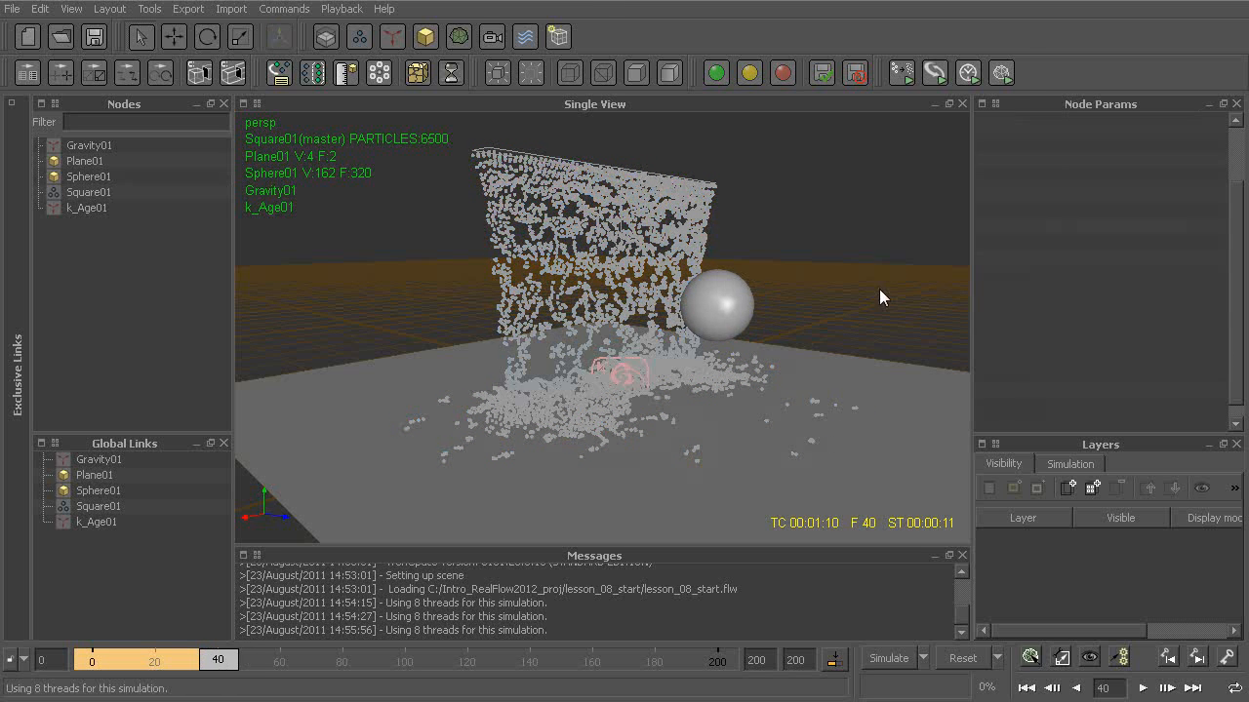
click(609, 168)
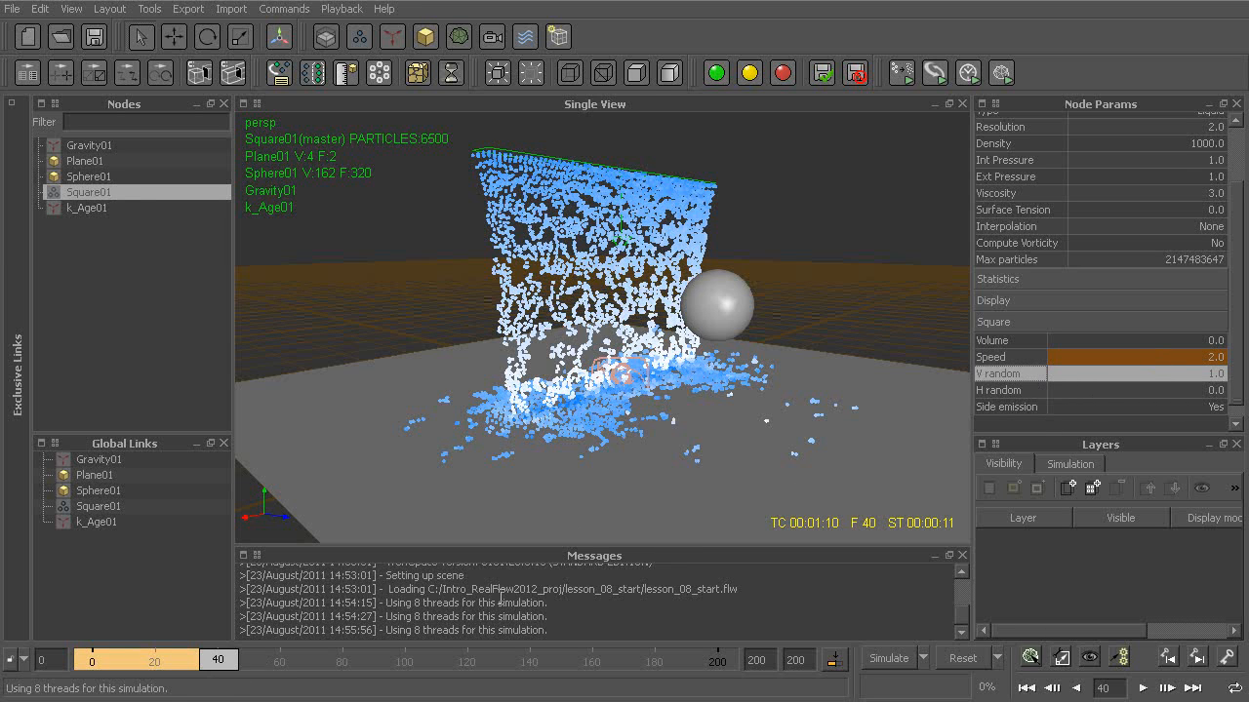
drag(220, 659, 238, 665)
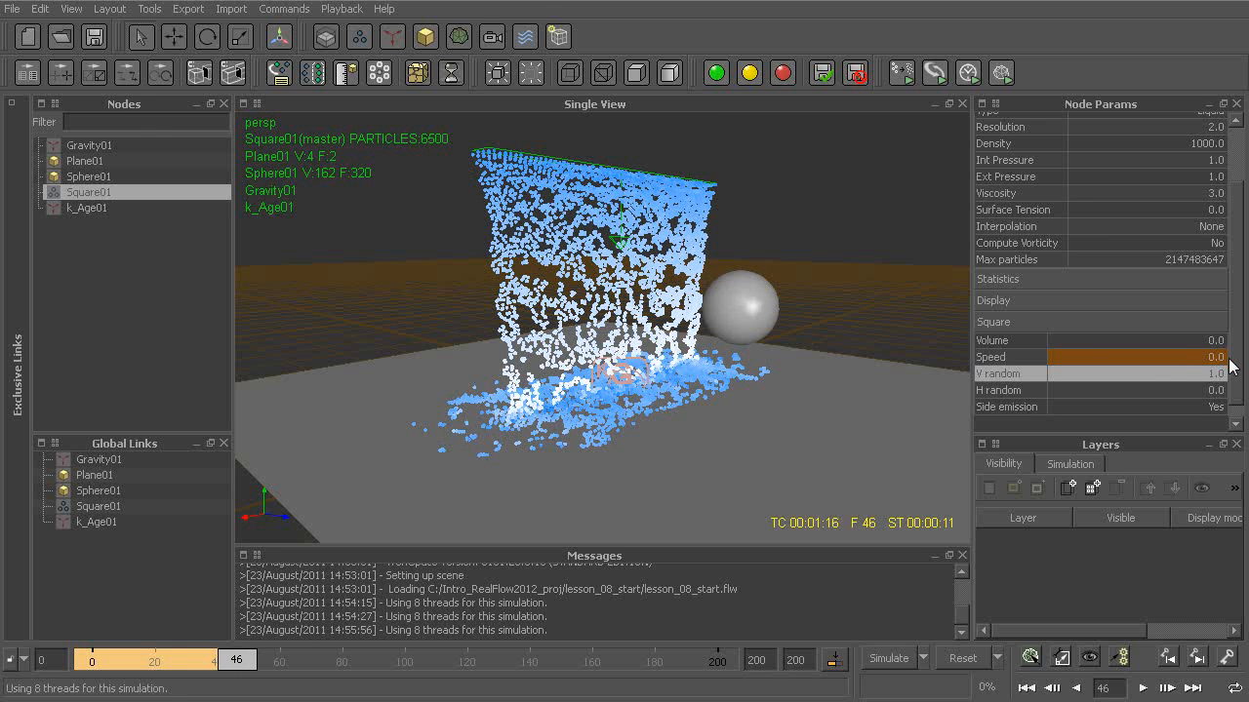
mouse_move(240, 669)
mouse_down()
mouse_move(216, 668)
mouse_move(226, 669)
mouse_up()
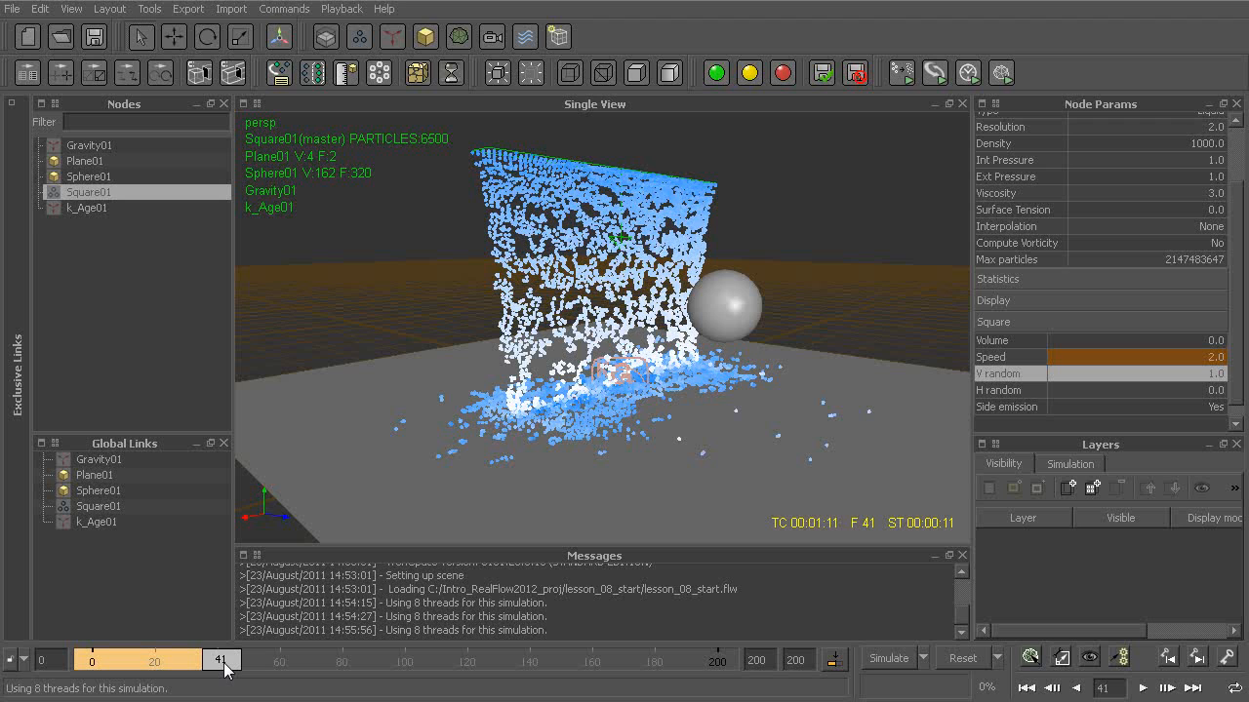
scroll(1244, 361, up, 2)
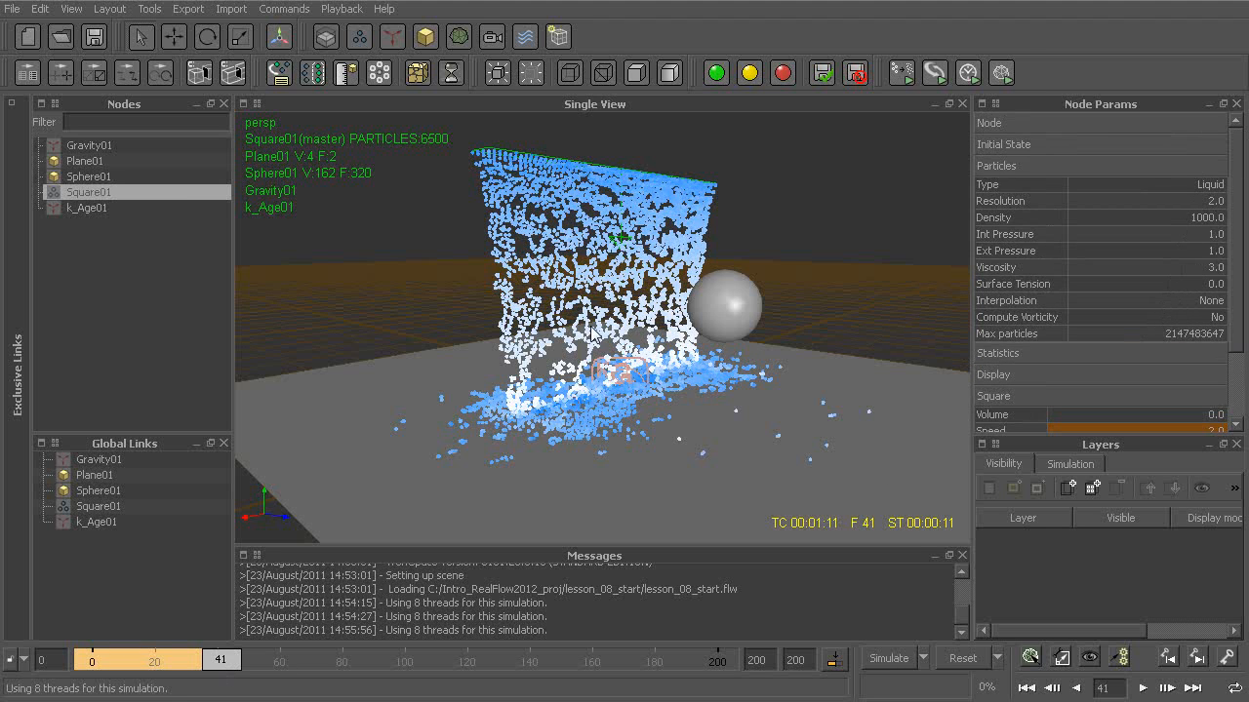
Resimulate the scene from frame 41, overwriting the cached data, and stop at frame 45
key(alt+a)
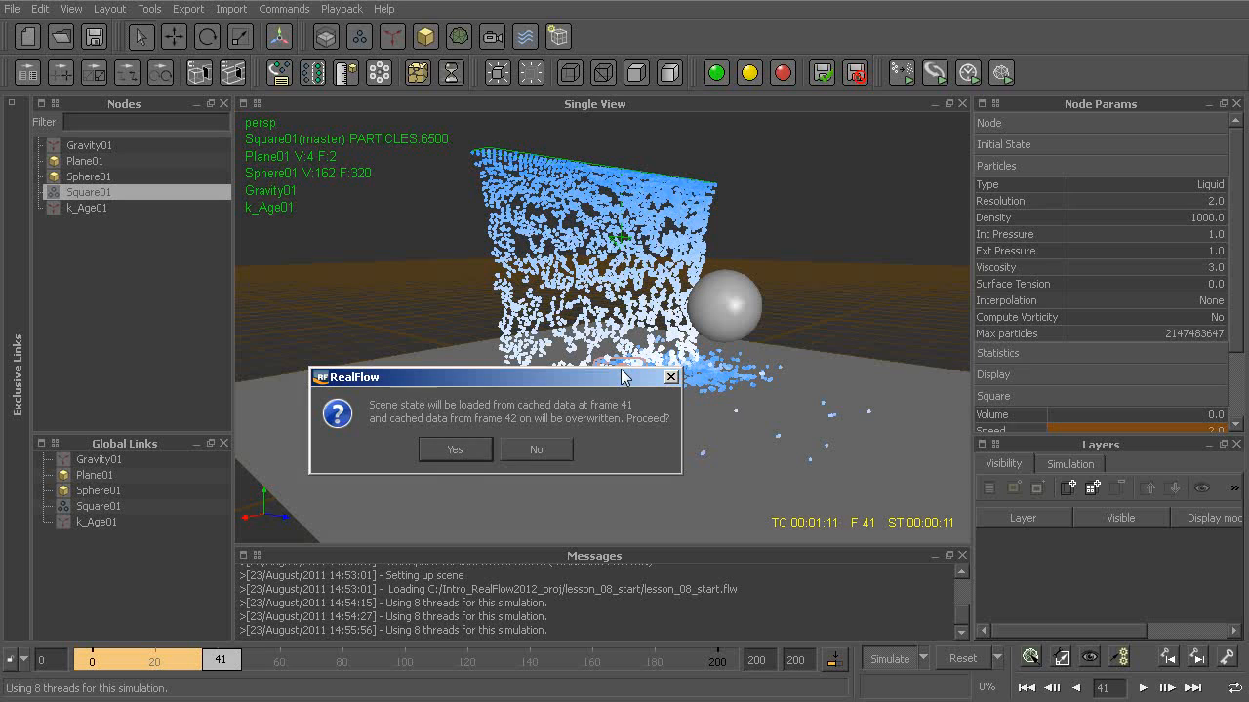
click(454, 452)
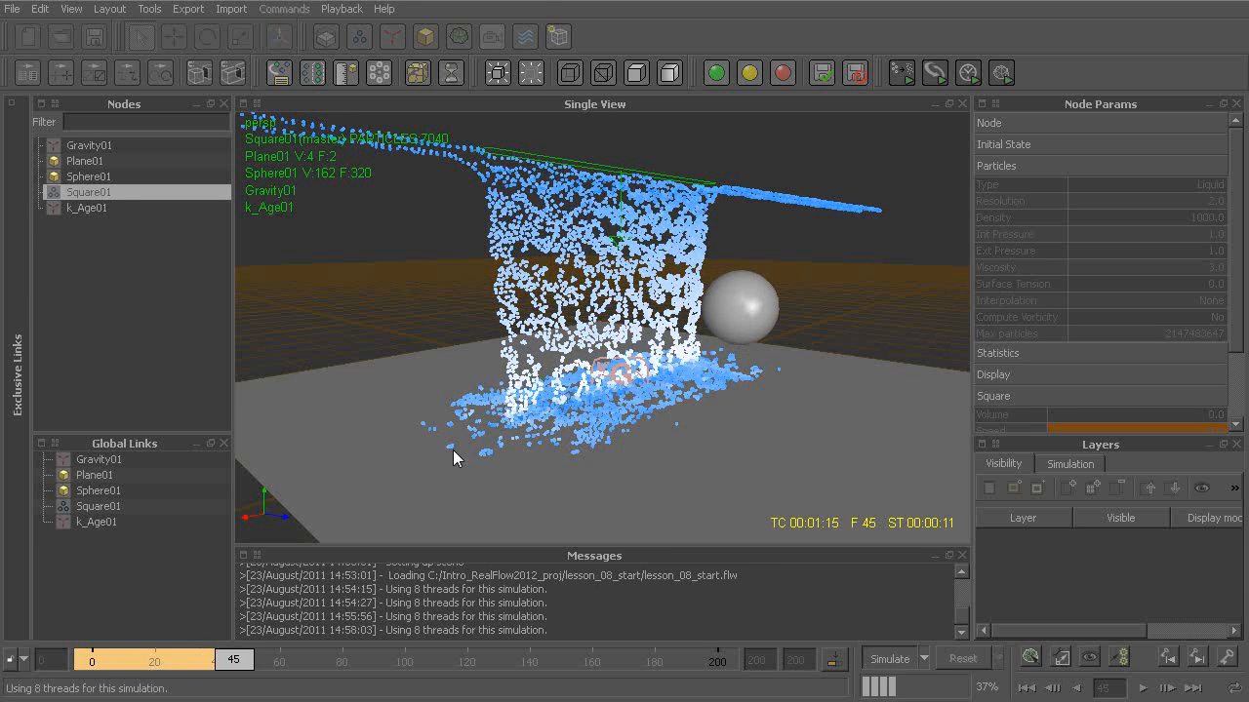
key(alt+a)
alt+drag(517, 347, 519, 350)
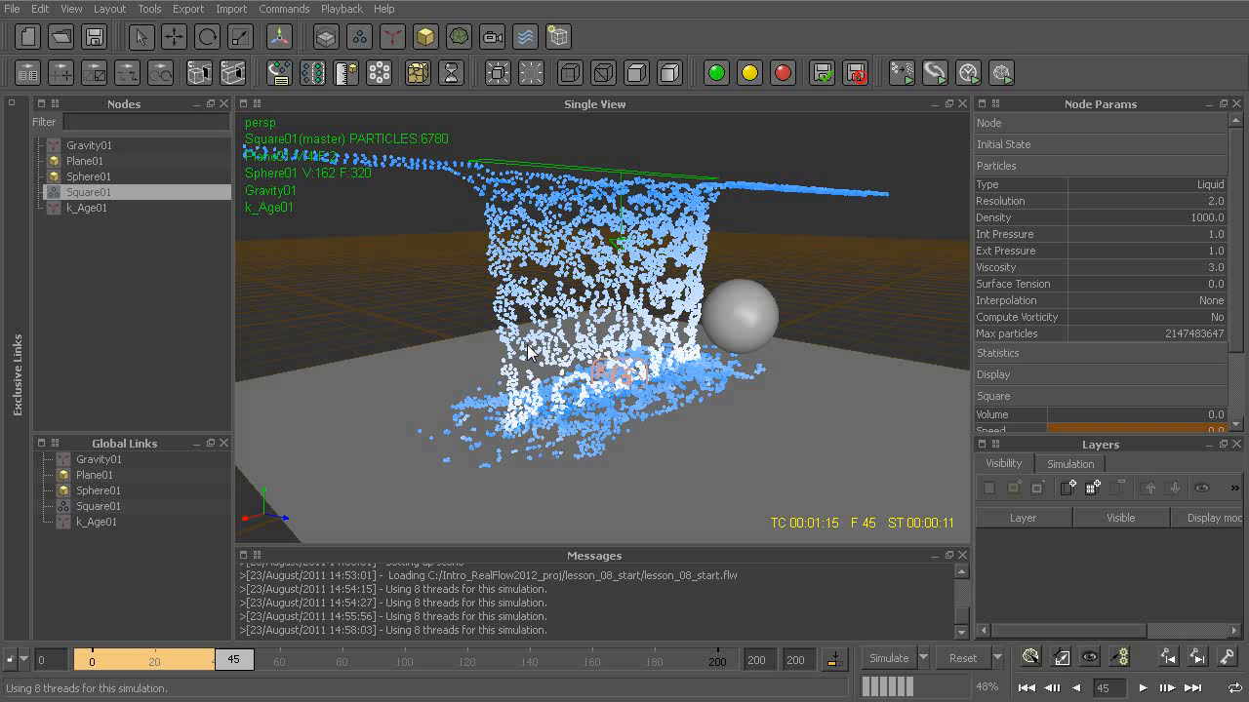
Reset the scene and simulate it from frame 0 to about frame 16, repeating the reset and run once
key(ctrl+alt+a)
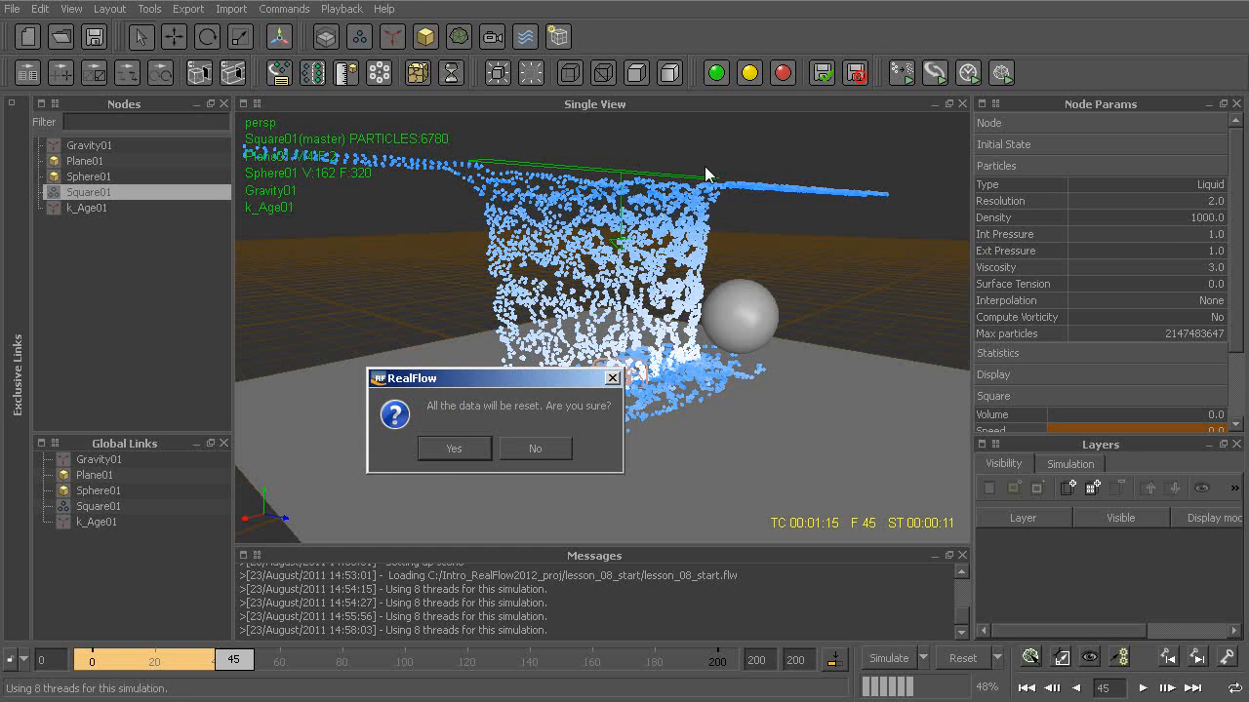
click(441, 448)
key(alt+a)
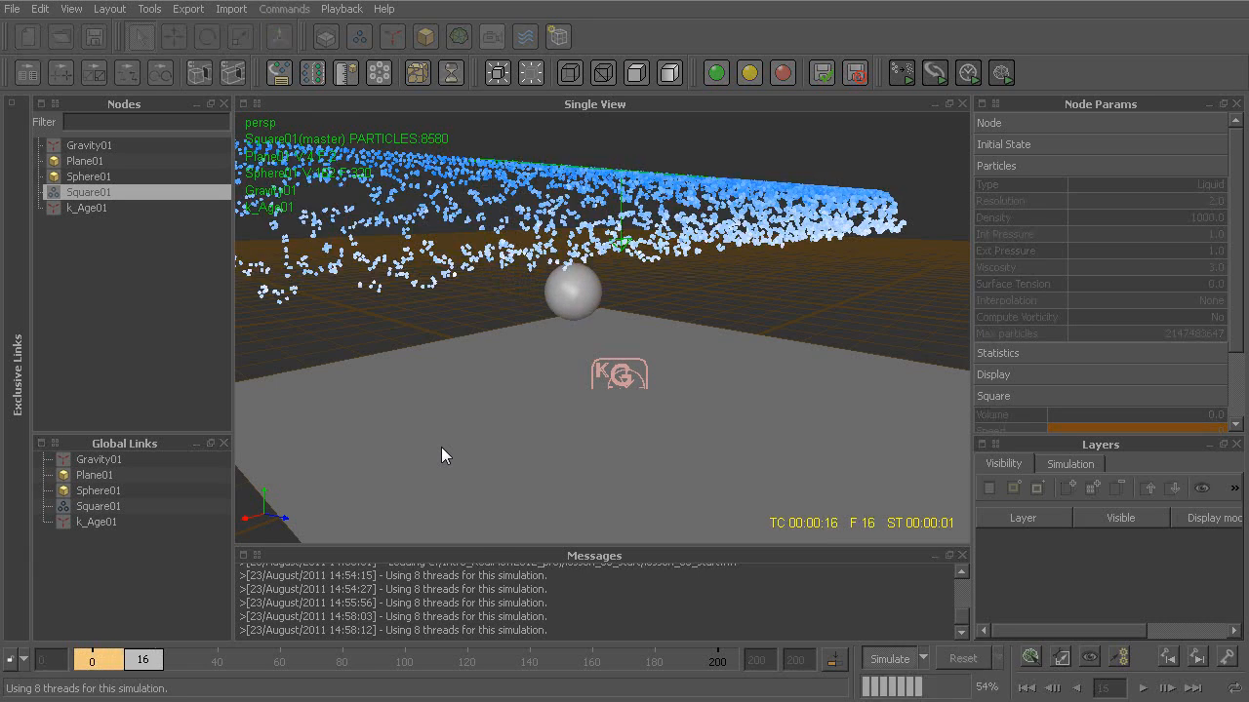
key(alt+a)
key(ctrl+alt+a)
click(443, 447)
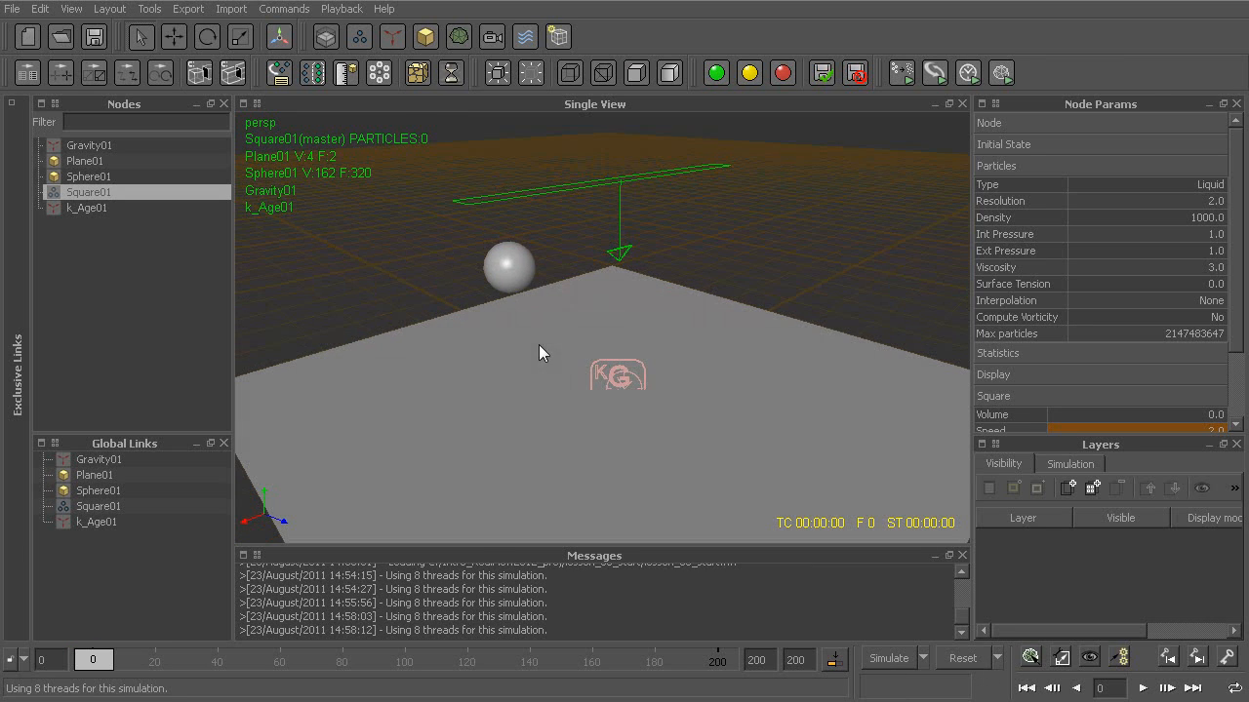
key(alt+a)
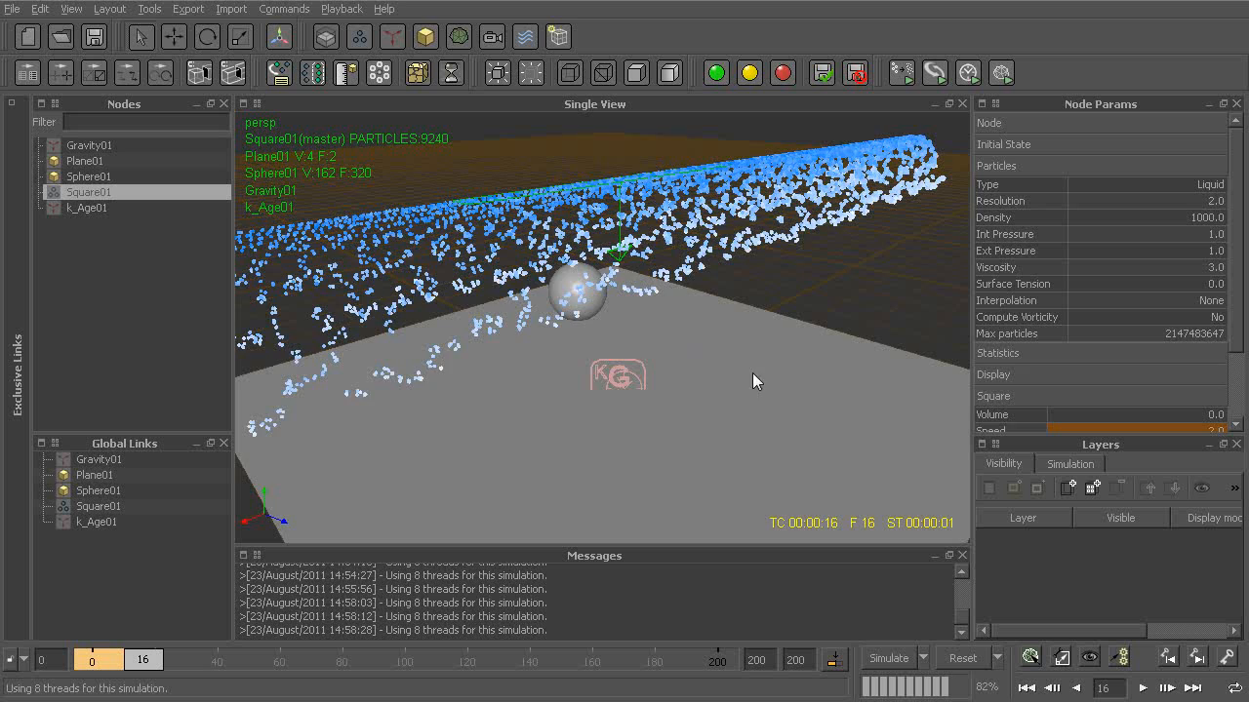
key(alt+a)
Reset the simulation data and set the Square01 emitter's Side emission to No
key(ctrl+alt+a)
key(Return)
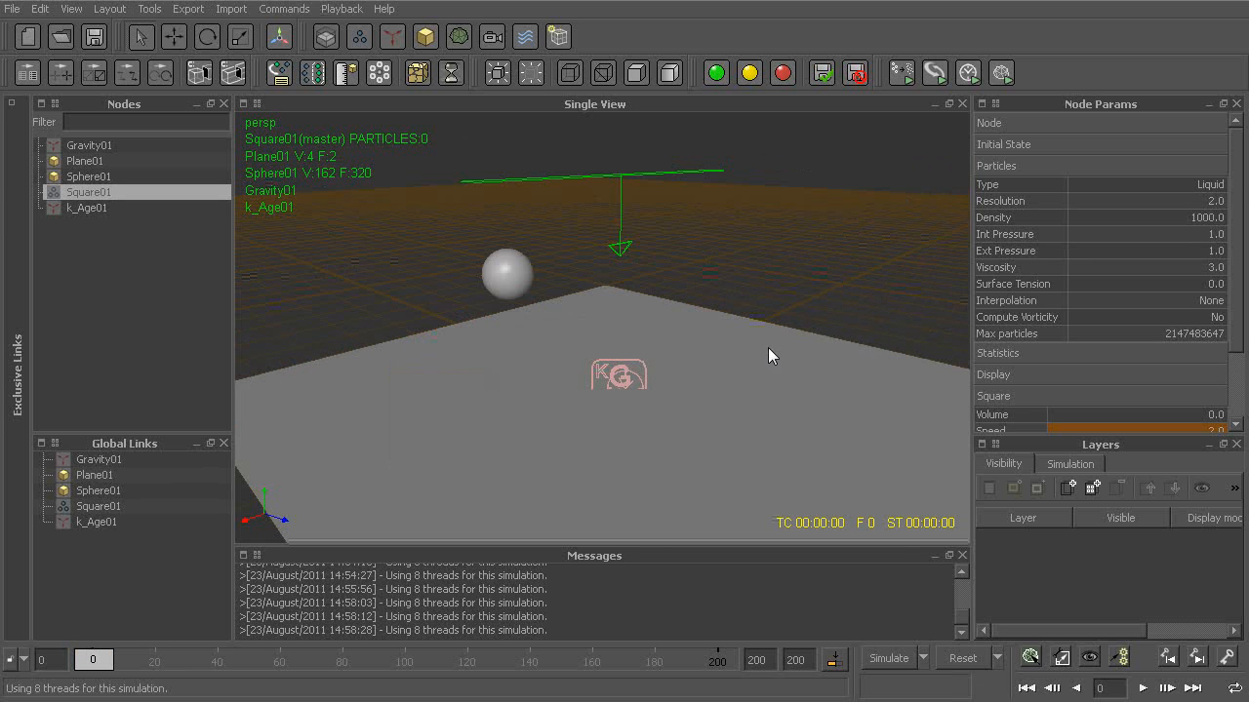
drag(1235, 264, 1246, 343)
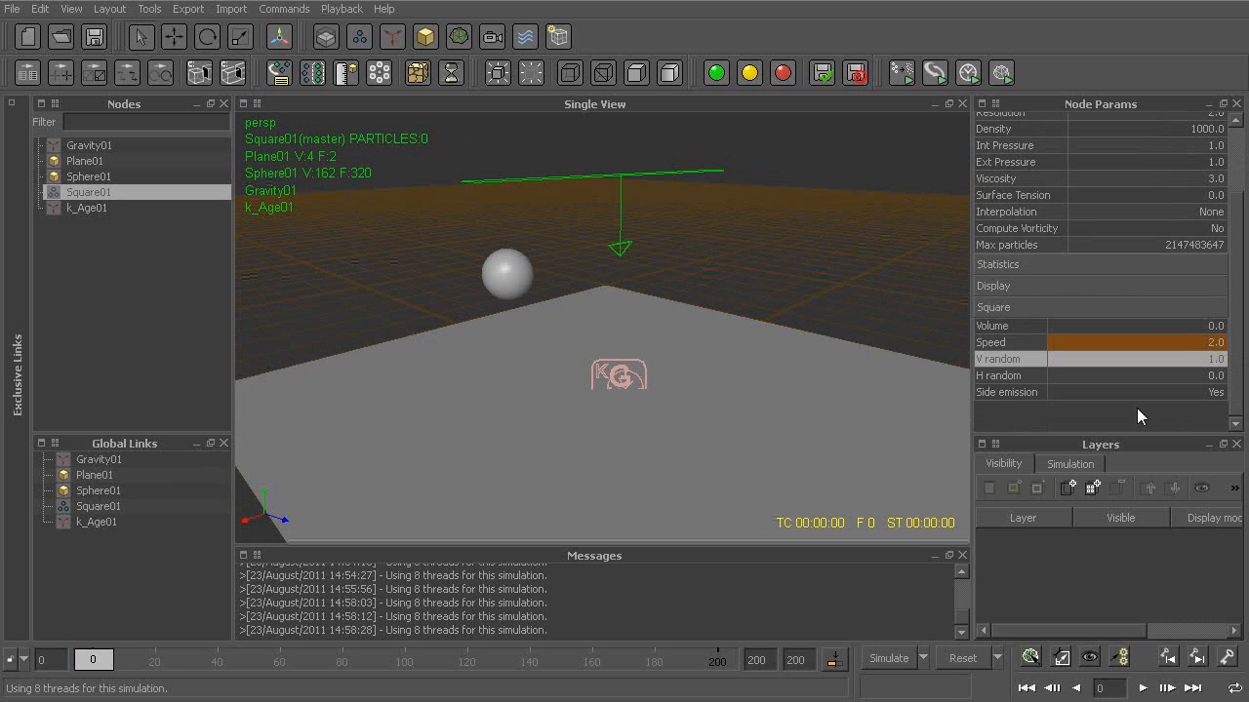
double_click(1084, 392)
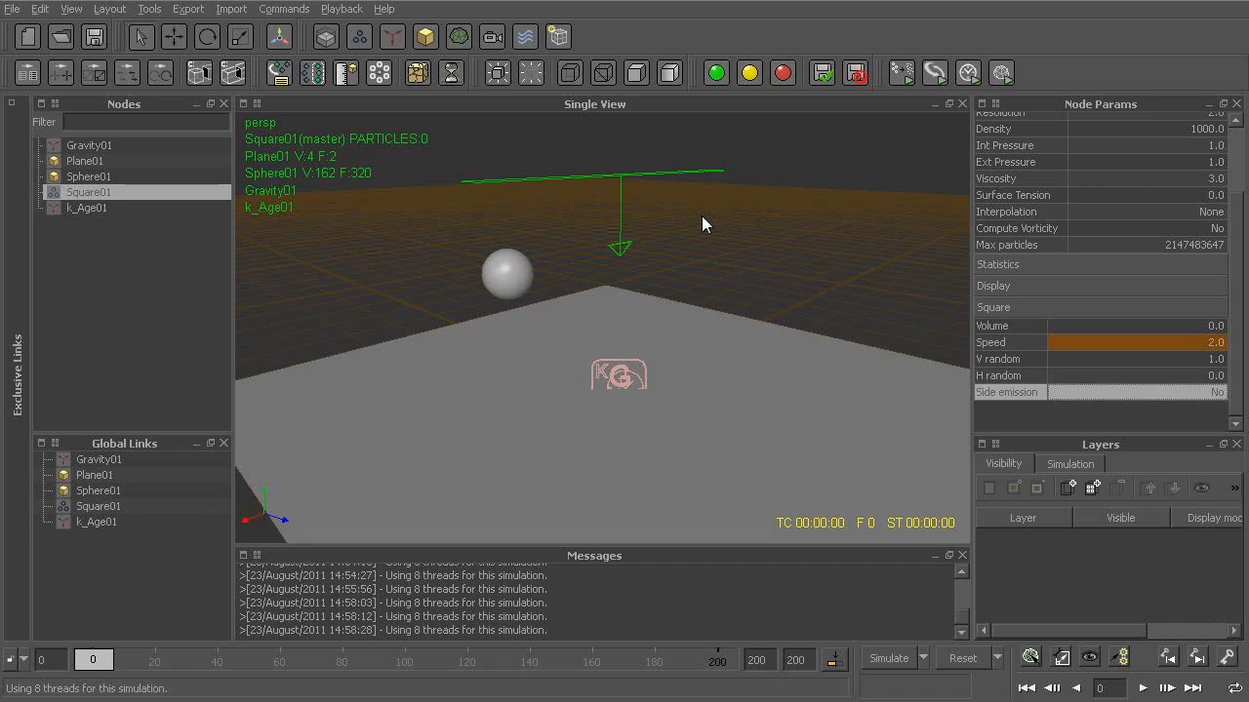
Simulate the scene from frame 0 to 200, and scrub back to frame 39 to review the sphere and particle stream
key(ctrl+a)
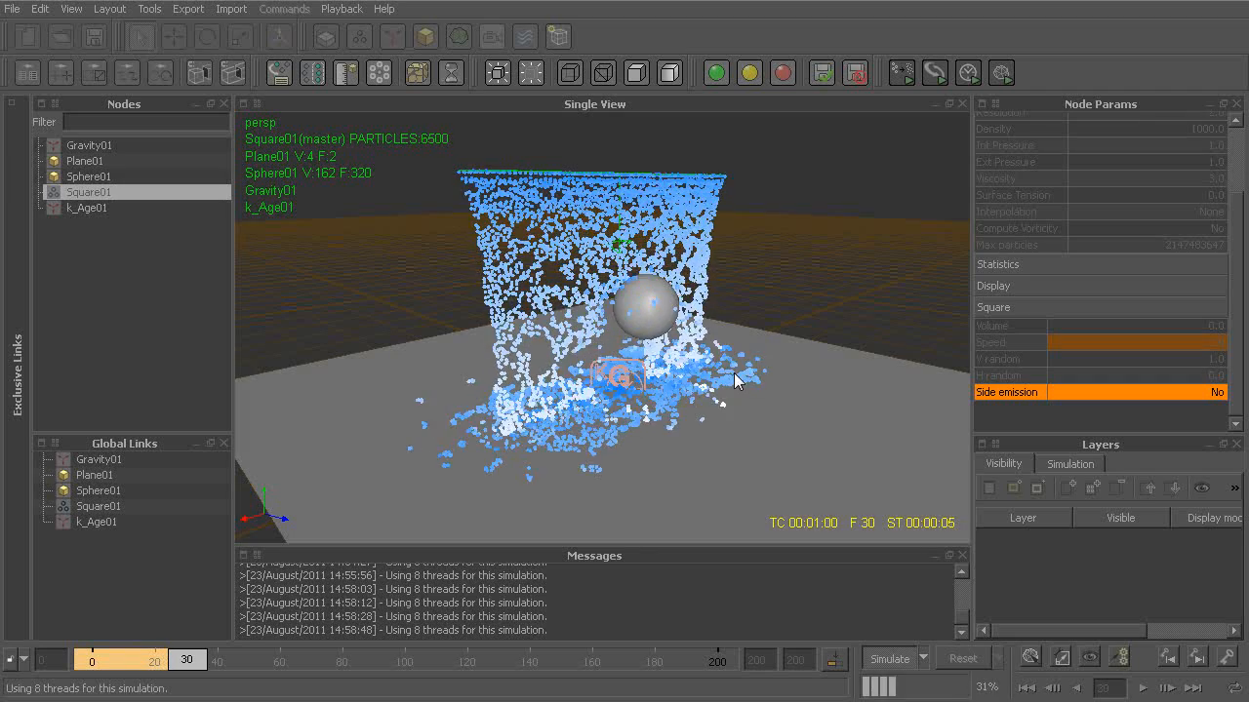
alt+drag(747, 342, 641, 365)
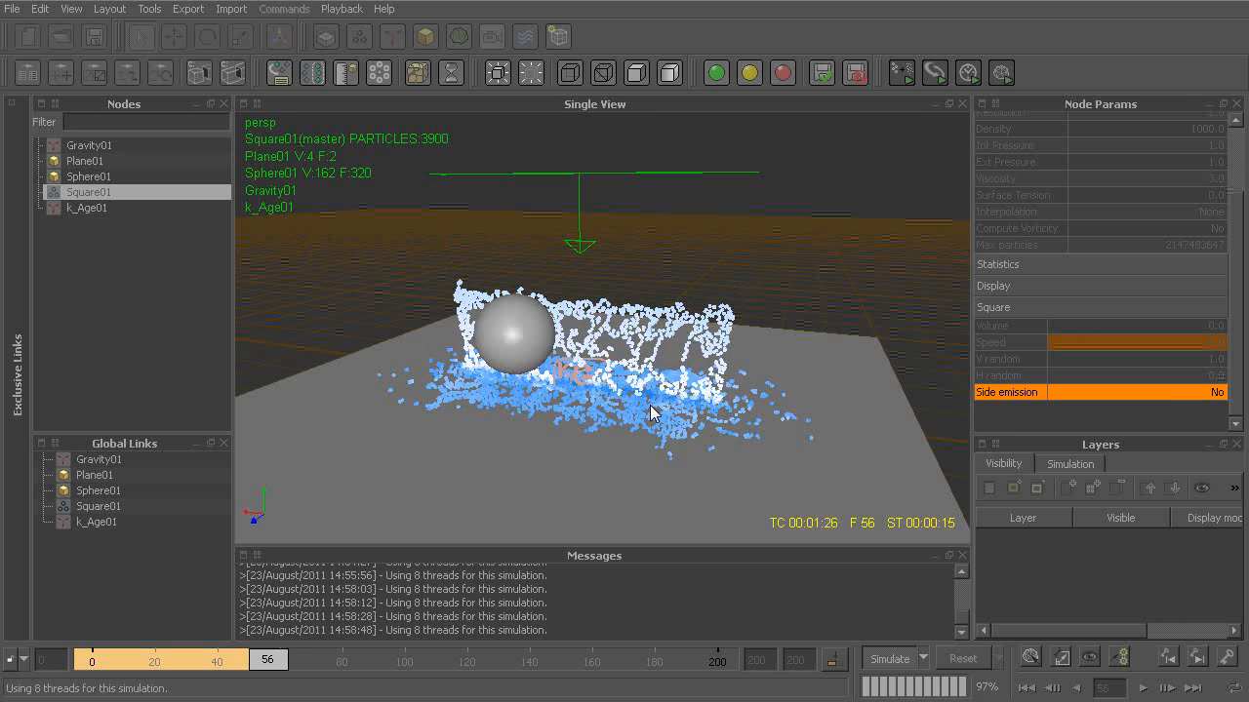
alt+drag(652, 407, 613, 407)
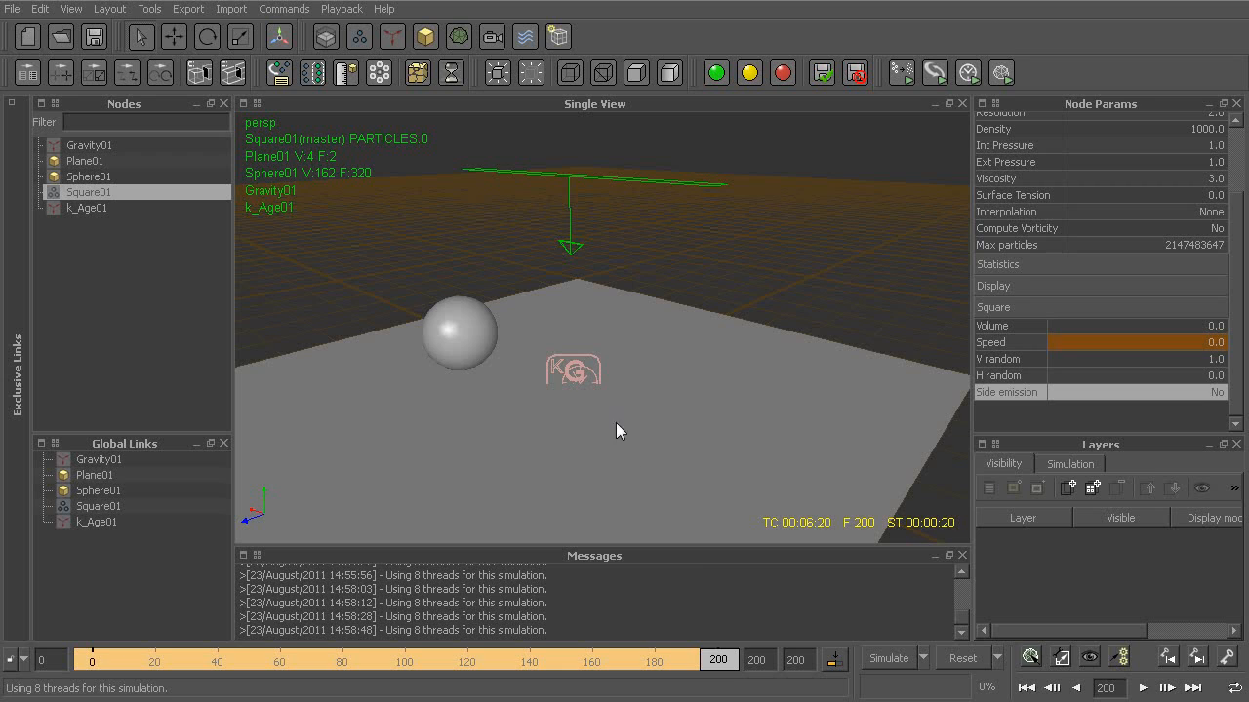
drag(712, 658, 216, 667)
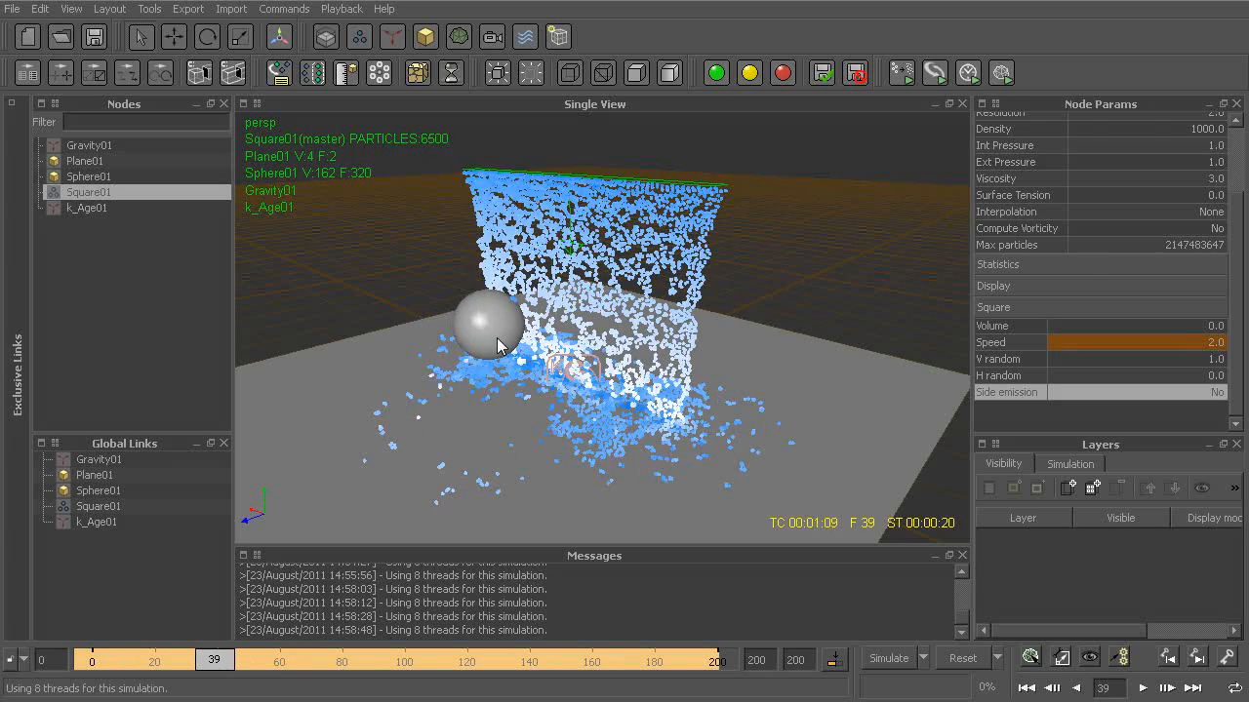
click(637, 418)
alt+drag(637, 419, 573, 411)
Open the sphere's Position.Z animation curve in the Curve Editor
click(467, 314)
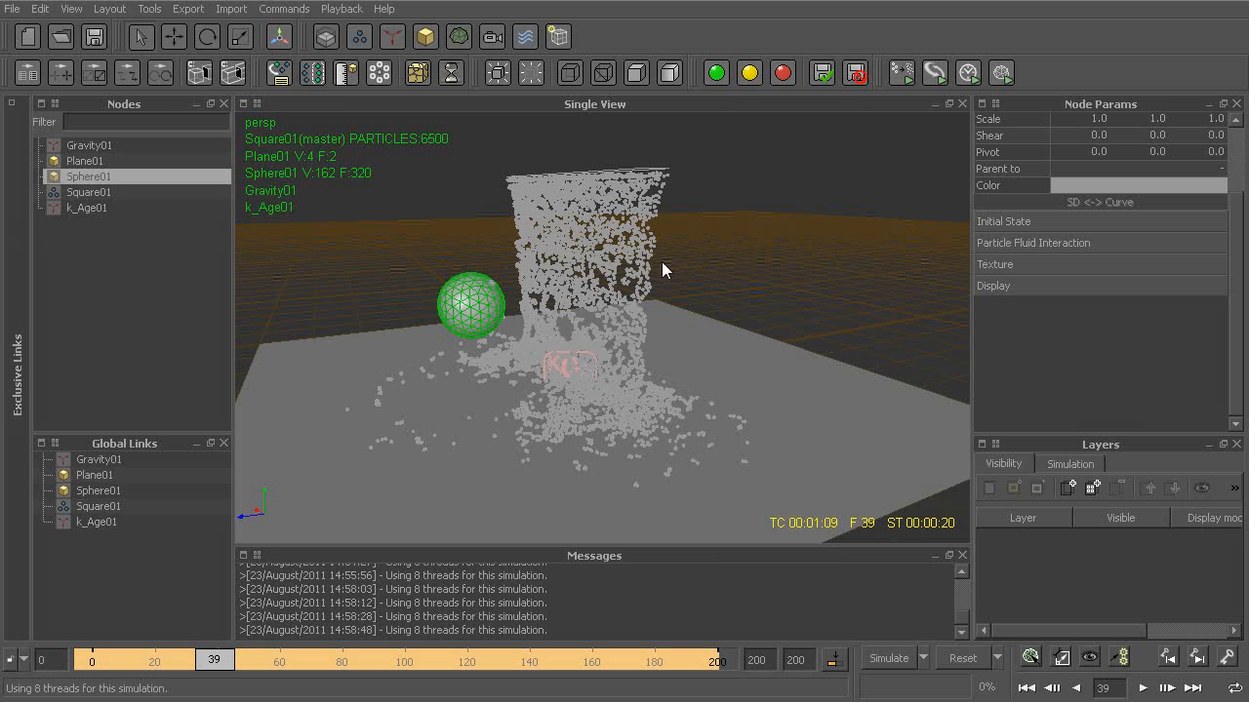
drag(1237, 224, 1242, 142)
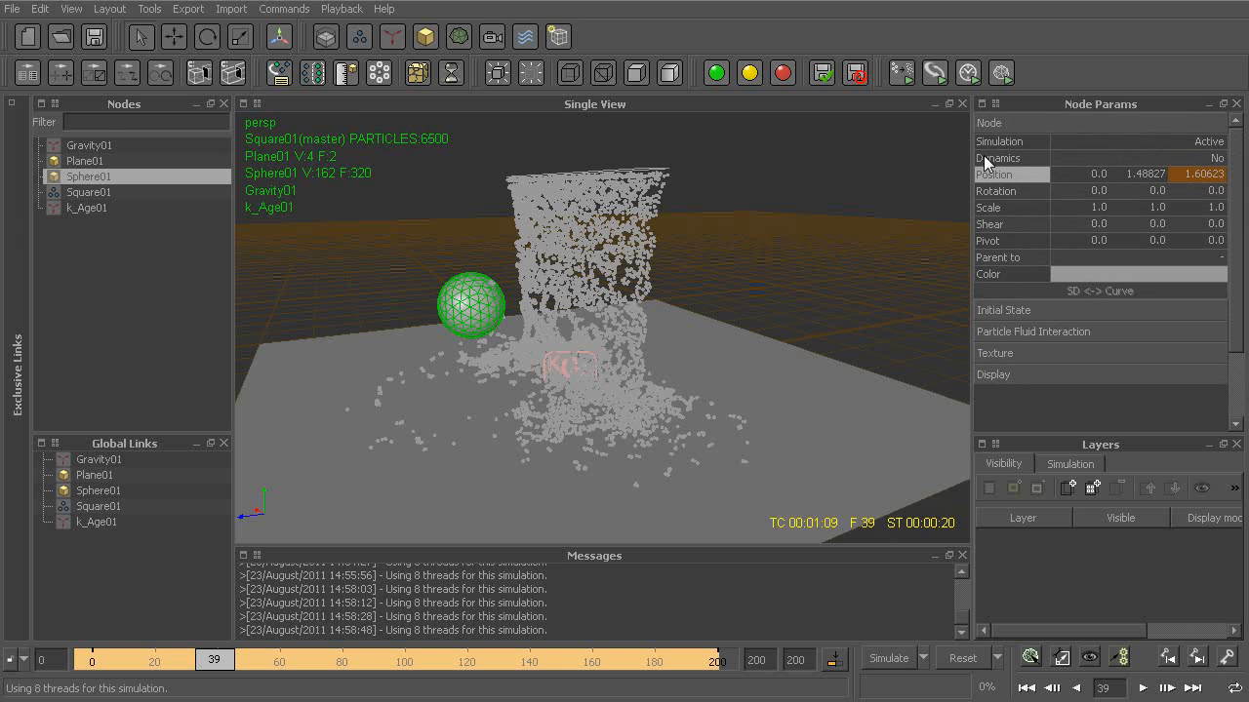
right_click(1020, 175)
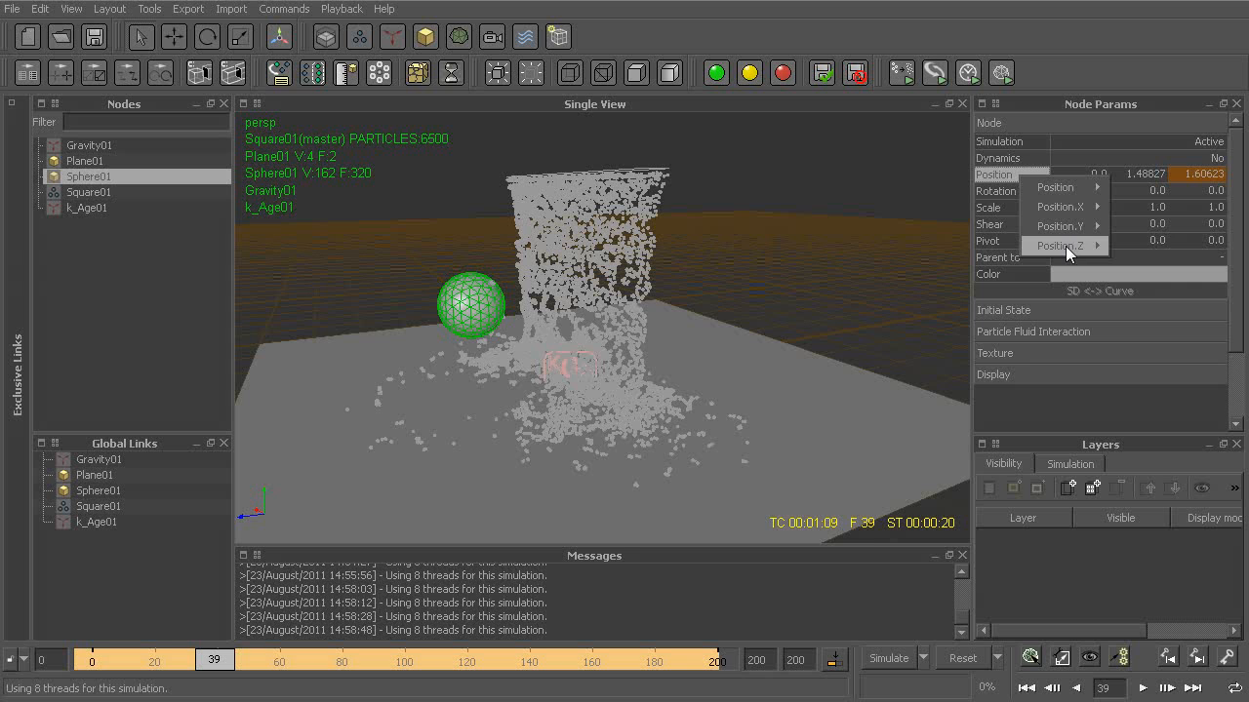
mouse_move(1066, 246)
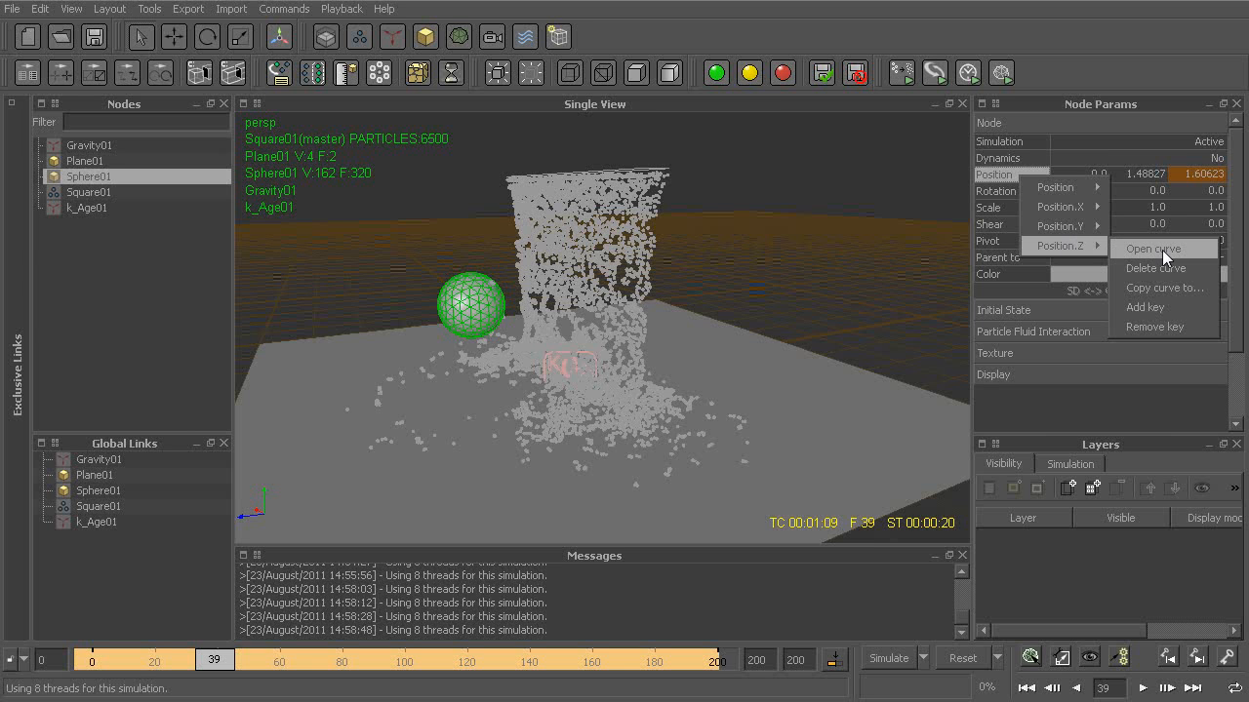
click(1198, 249)
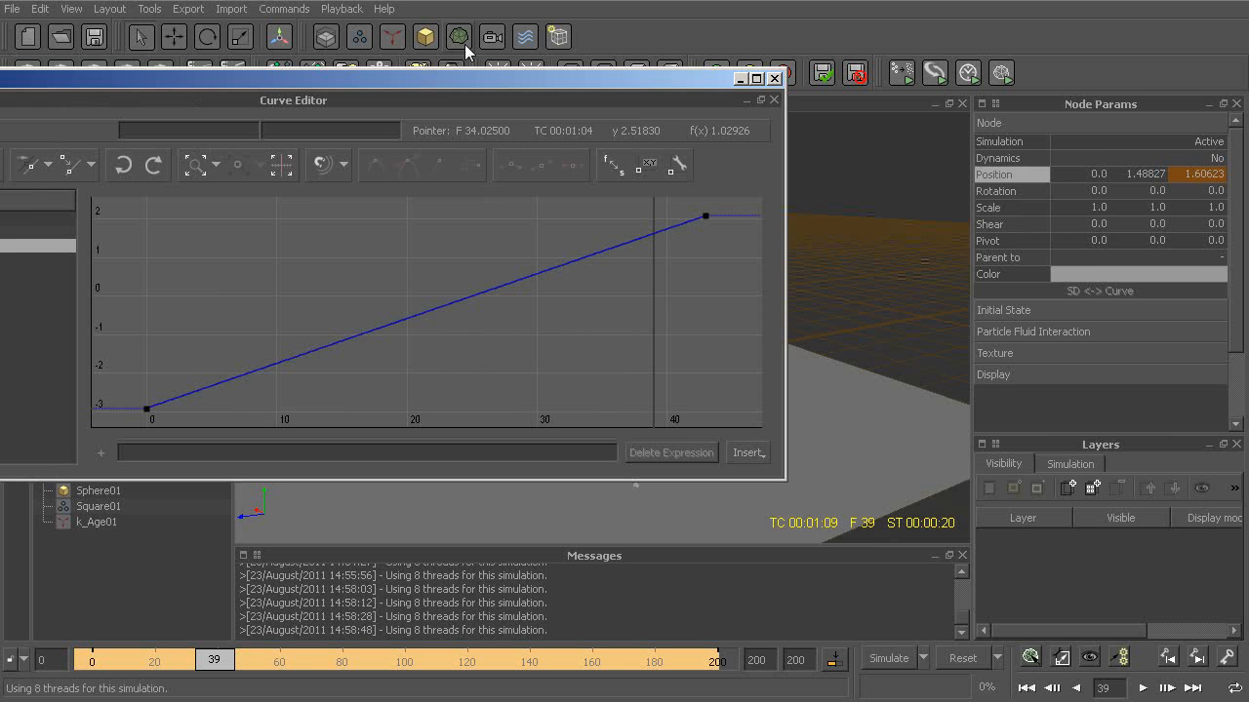
Move the end key of the sphere's Position.Z curve freely to about frame 39 and value -1.12, keeping the 3D view uncovered
drag(443, 80, 757, 102)
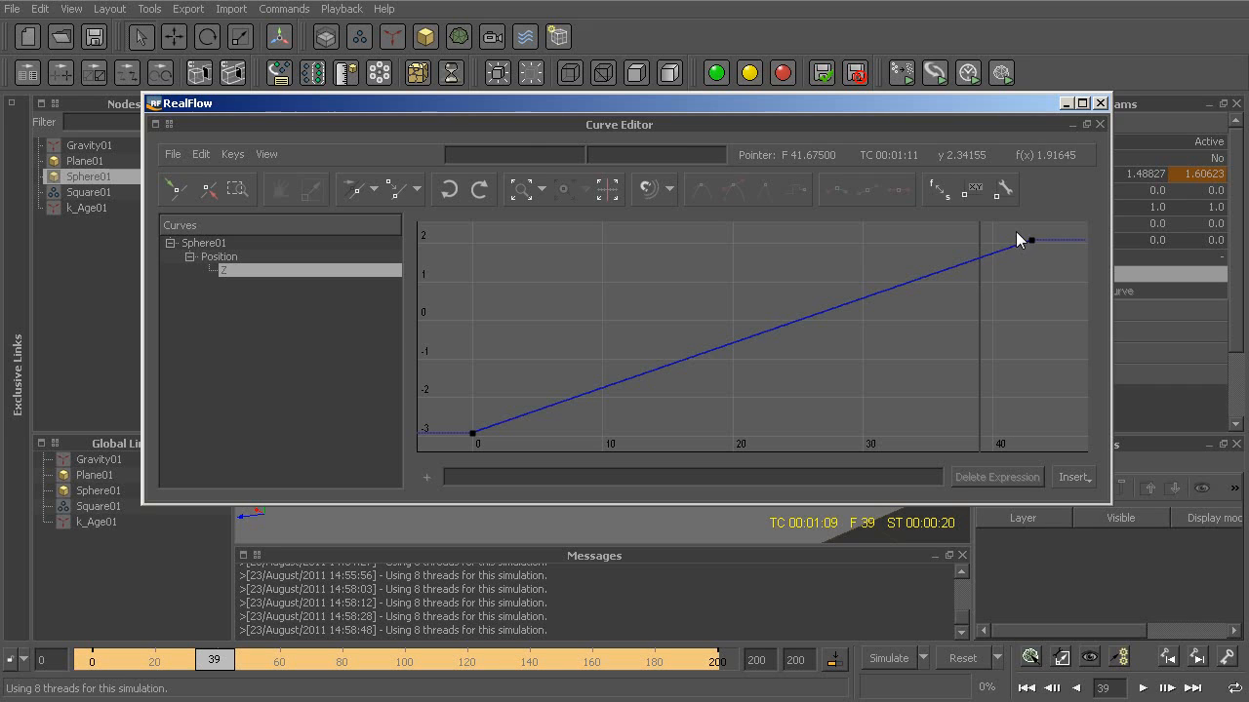
drag(1040, 252, 1039, 254)
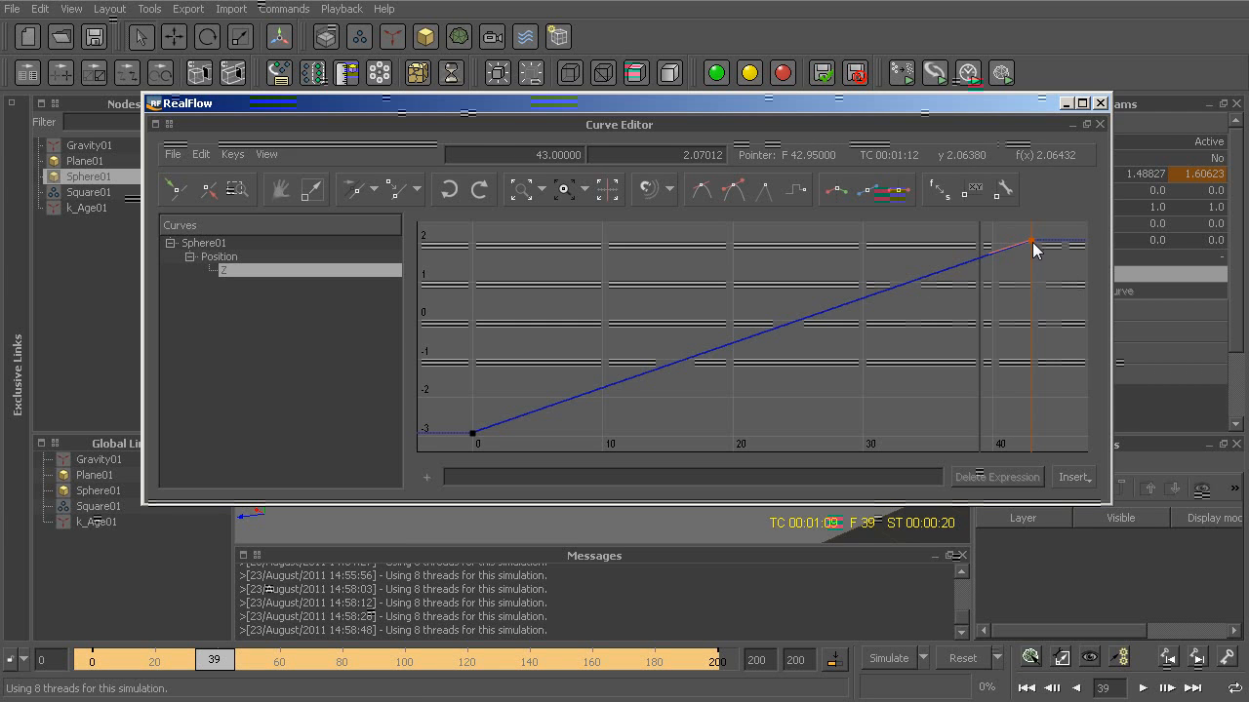
drag(1031, 241, 985, 252)
drag(778, 105, 712, 389)
drag(918, 529, 916, 610)
drag(925, 564, 913, 652)
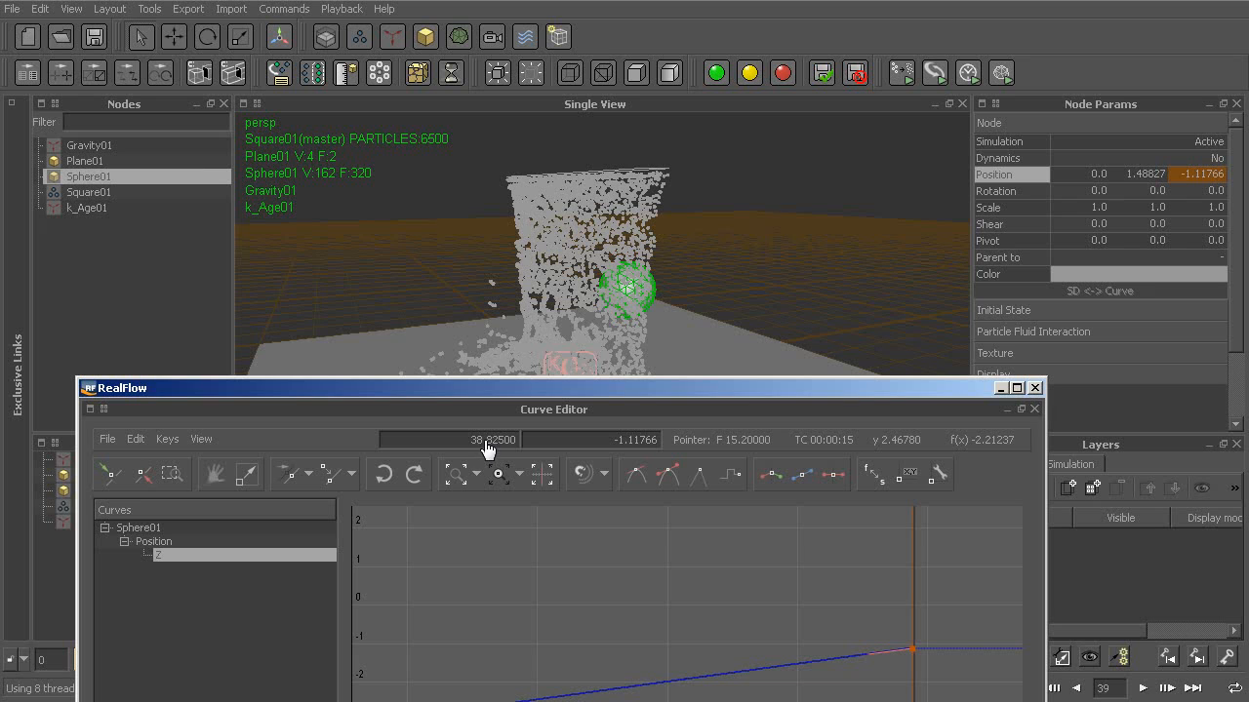
Set the end key of the sphere's Position.Z curve to frame 40 and value 2.38138, and close the Curve Editor
triple_click(457, 442)
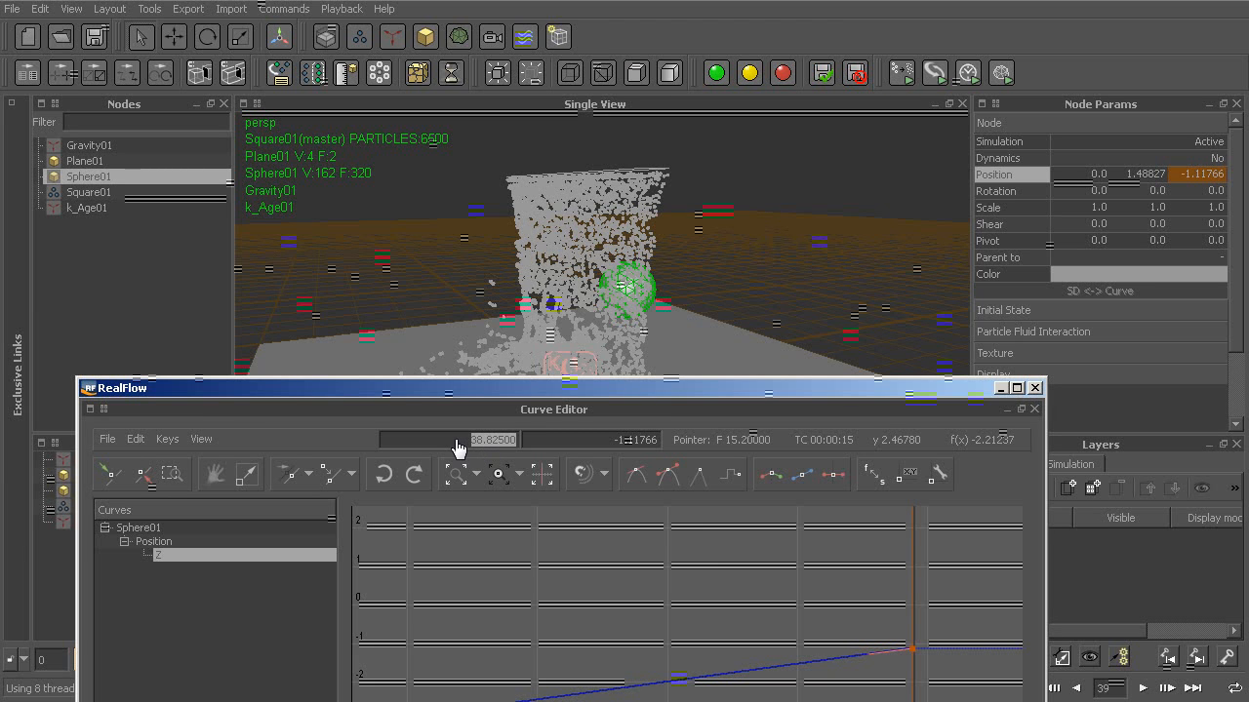
middle_drag(591, 445, 567, 460)
mouse_move(455, 449)
middle_down()
mouse_move(404, 450)
mouse_move(588, 450)
mouse_move(478, 451)
middle_up()
triple_click(477, 449)
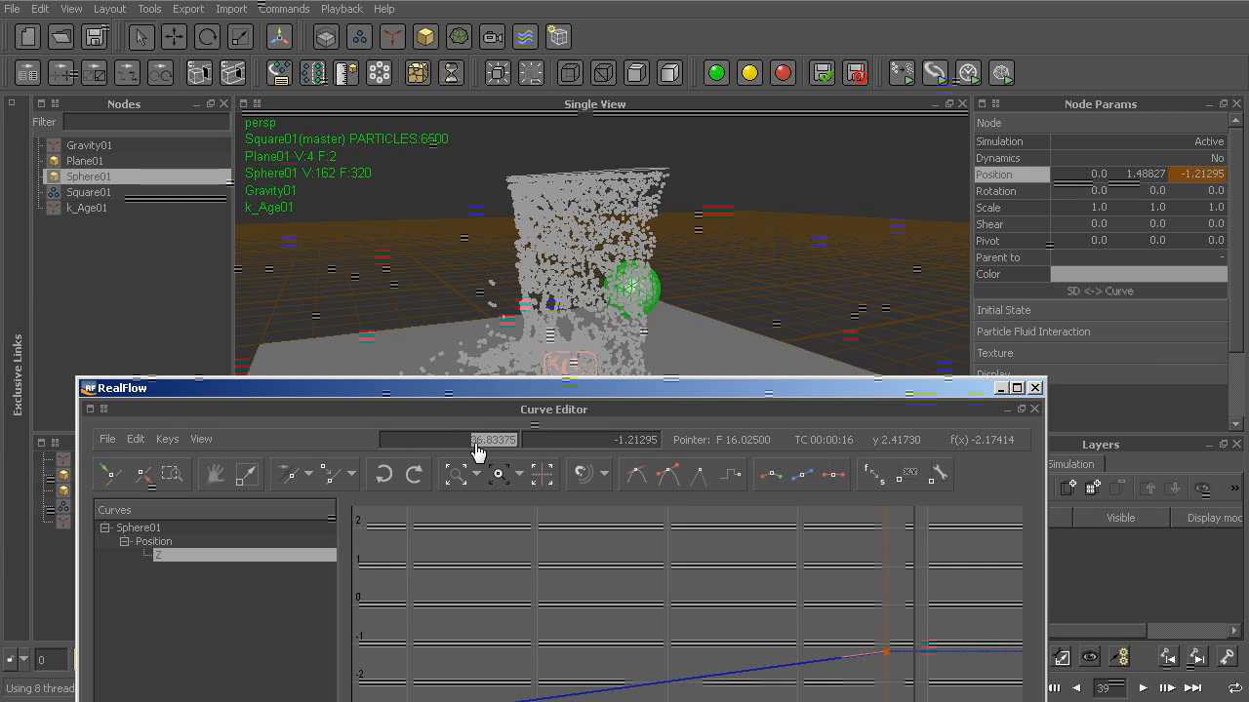
text(40)
key(Return)
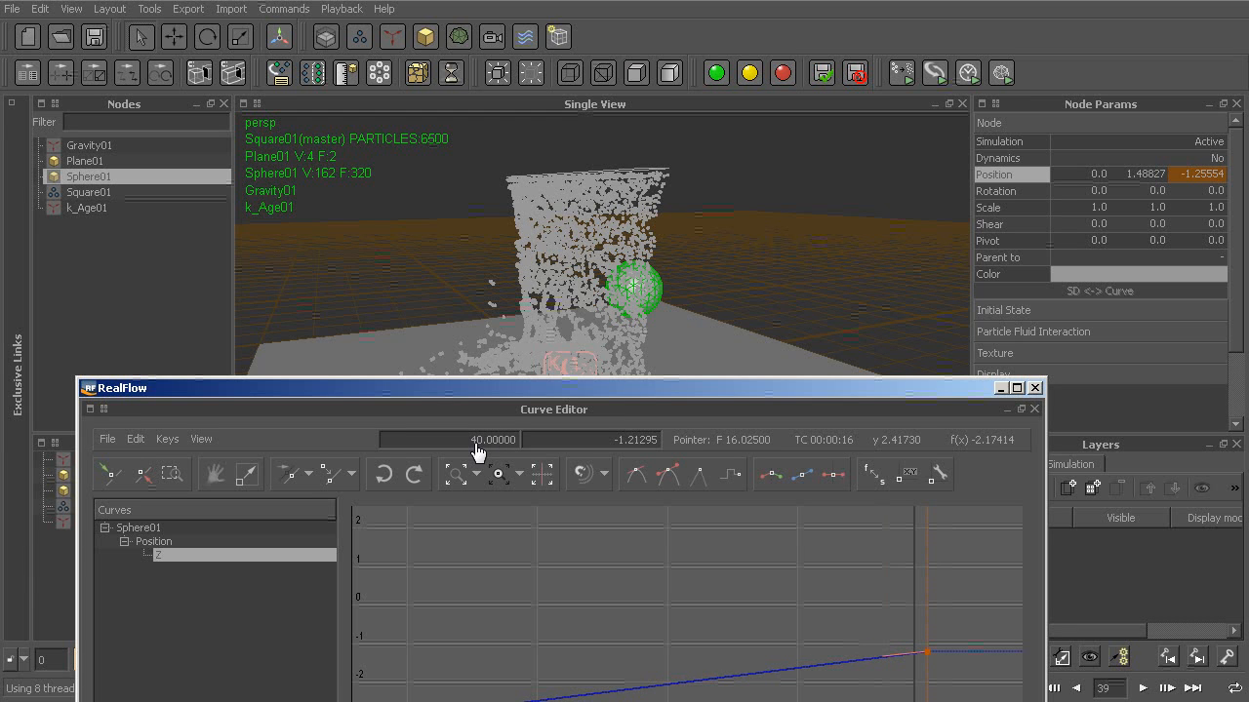
middle_drag(626, 447, 840, 136)
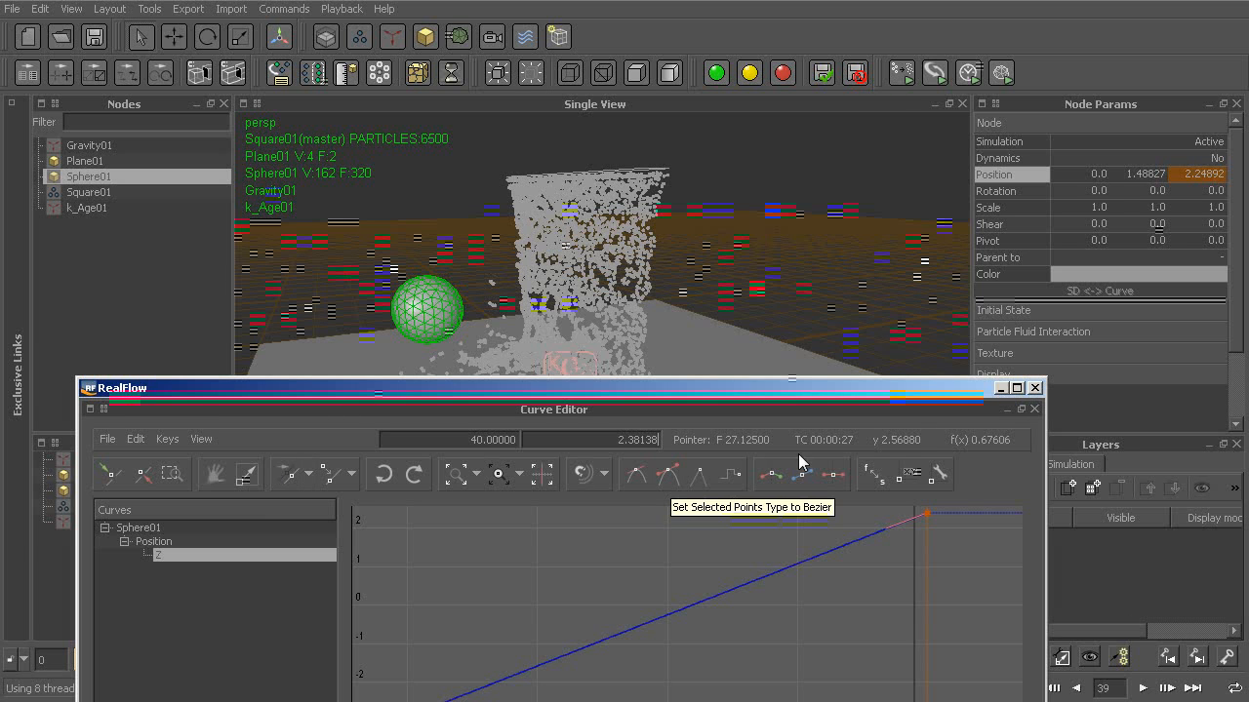
click(1035, 389)
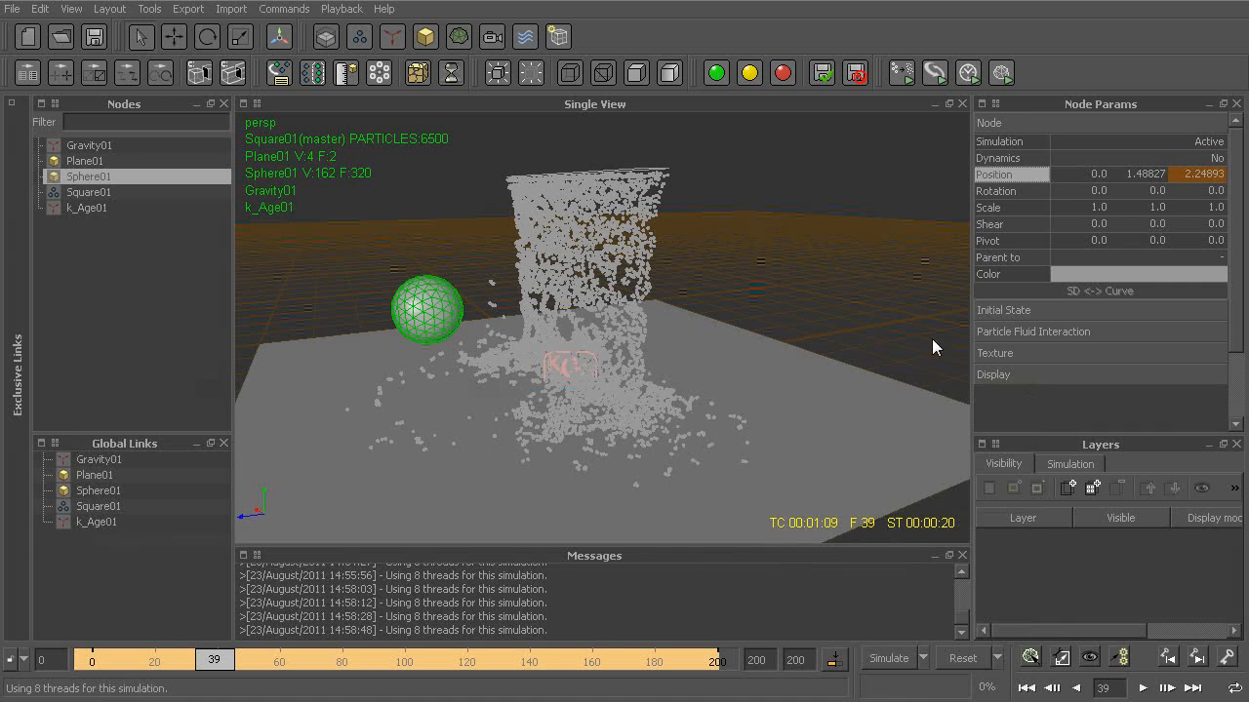
Select the Square01 emitter and examine its particle parameters, including Resolution, Density, Int Pressure, Ext Pressure, Viscosity and Surface Tension
click(635, 216)
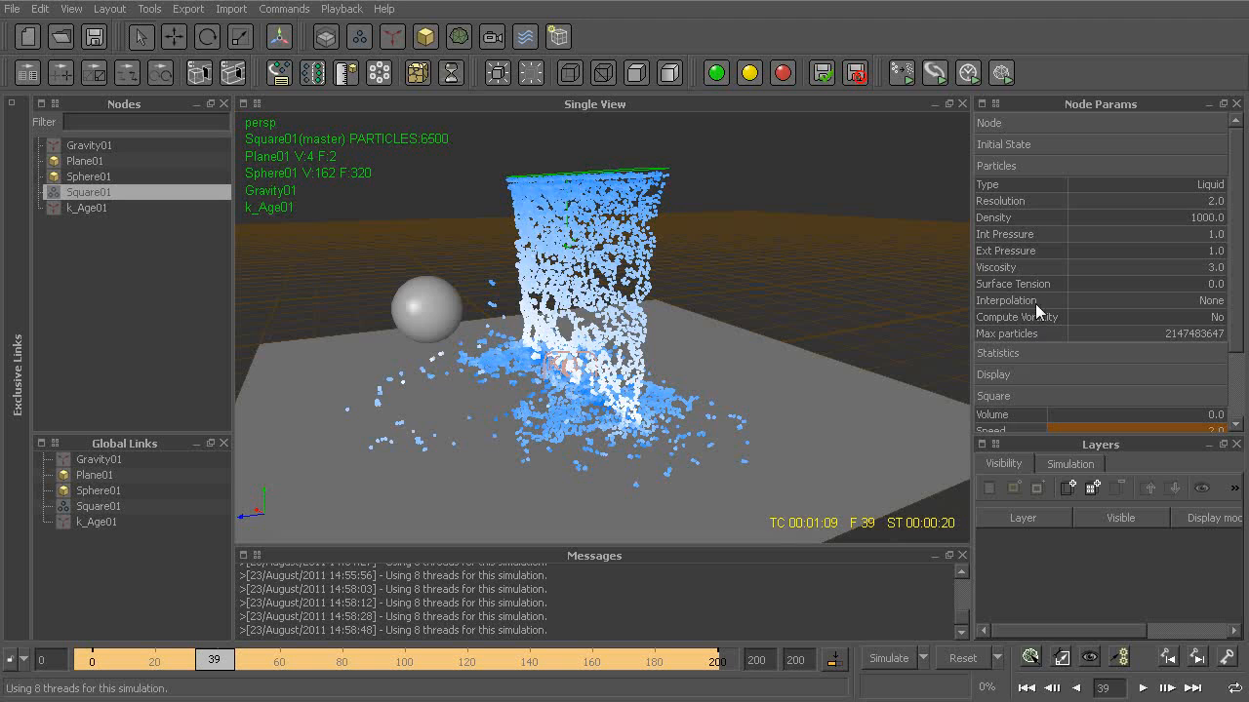
alt+drag(632, 232, 652, 223)
click(1034, 200)
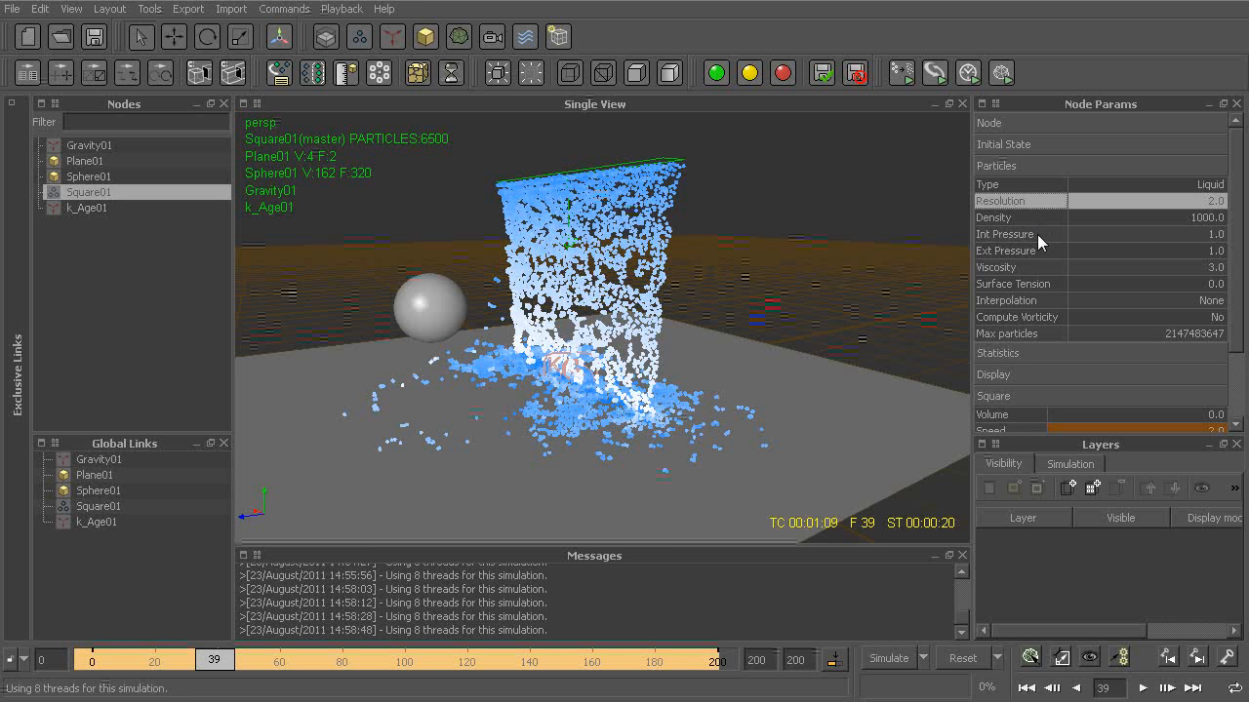
click(1036, 235)
click(1036, 252)
click(1038, 273)
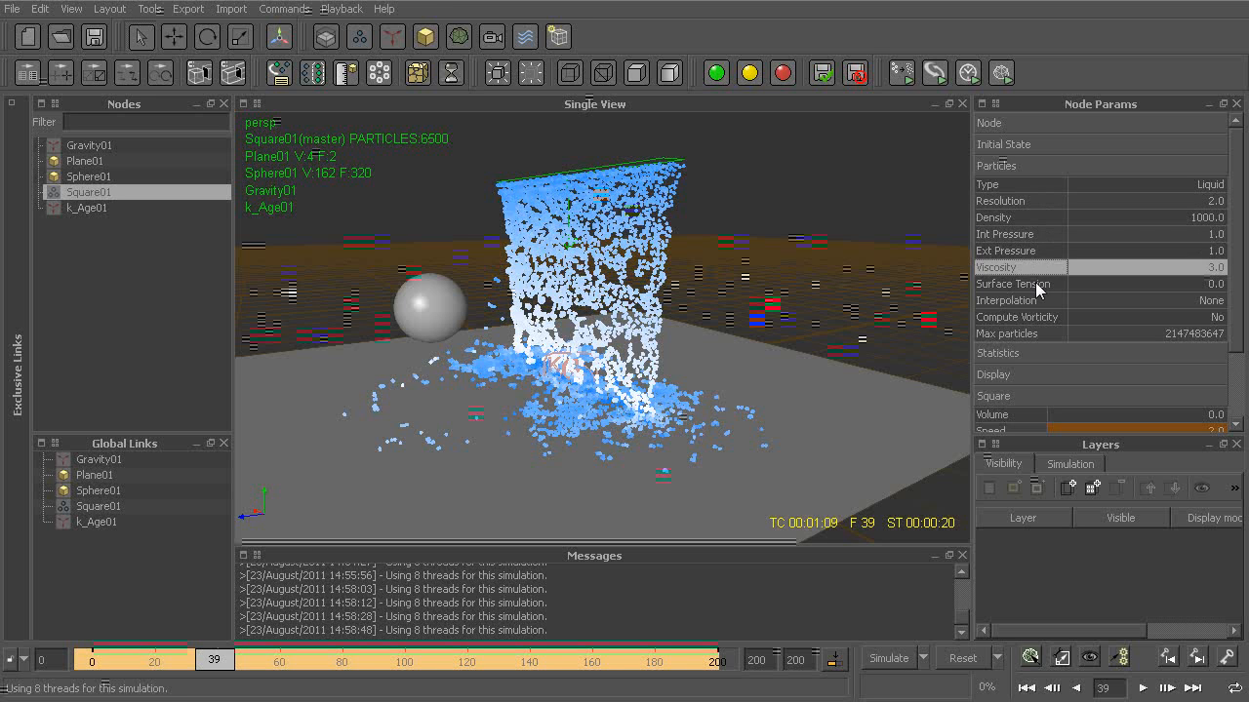
click(1036, 284)
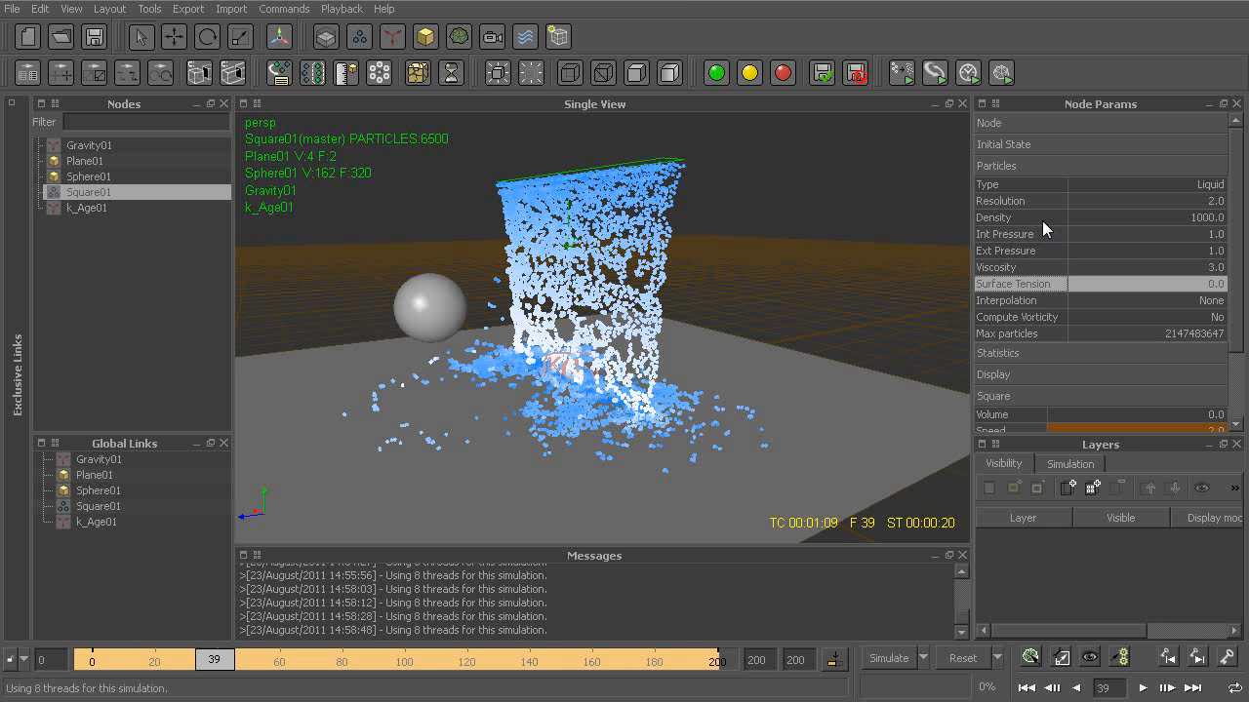
click(1040, 216)
click(1044, 235)
click(1042, 251)
click(1042, 266)
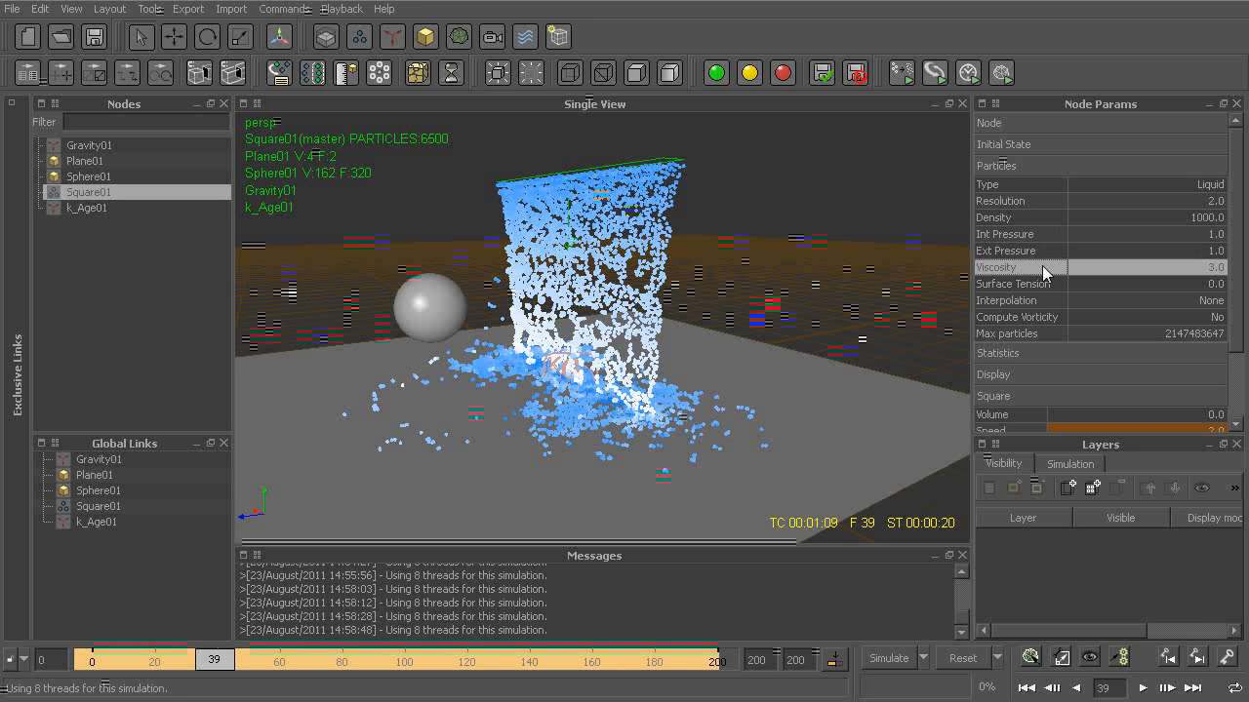
click(1043, 251)
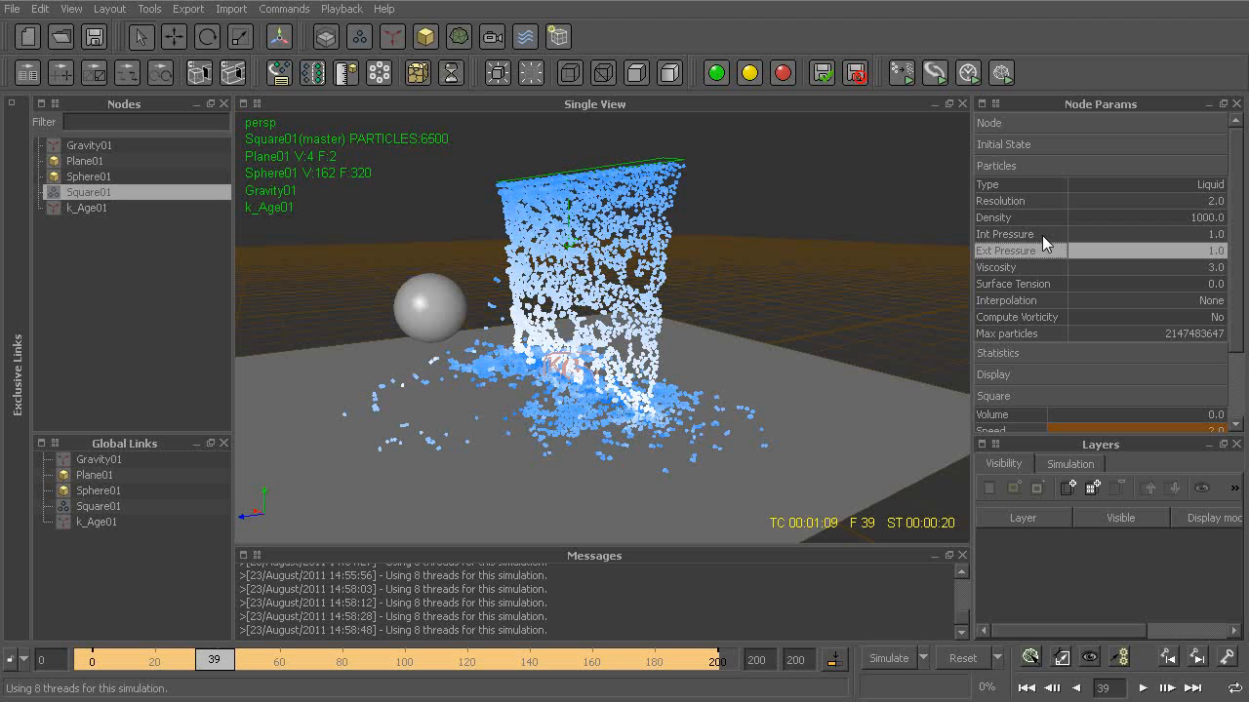
click(1043, 236)
click(1039, 266)
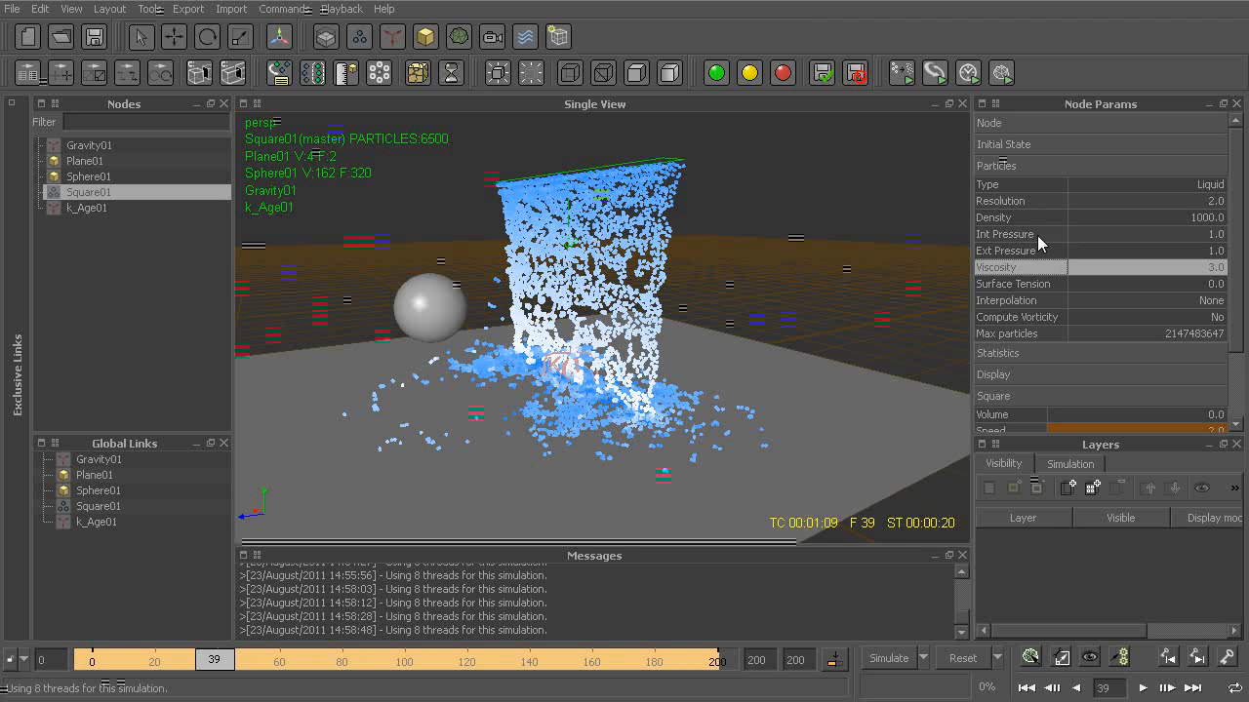
click(1037, 235)
click(1034, 250)
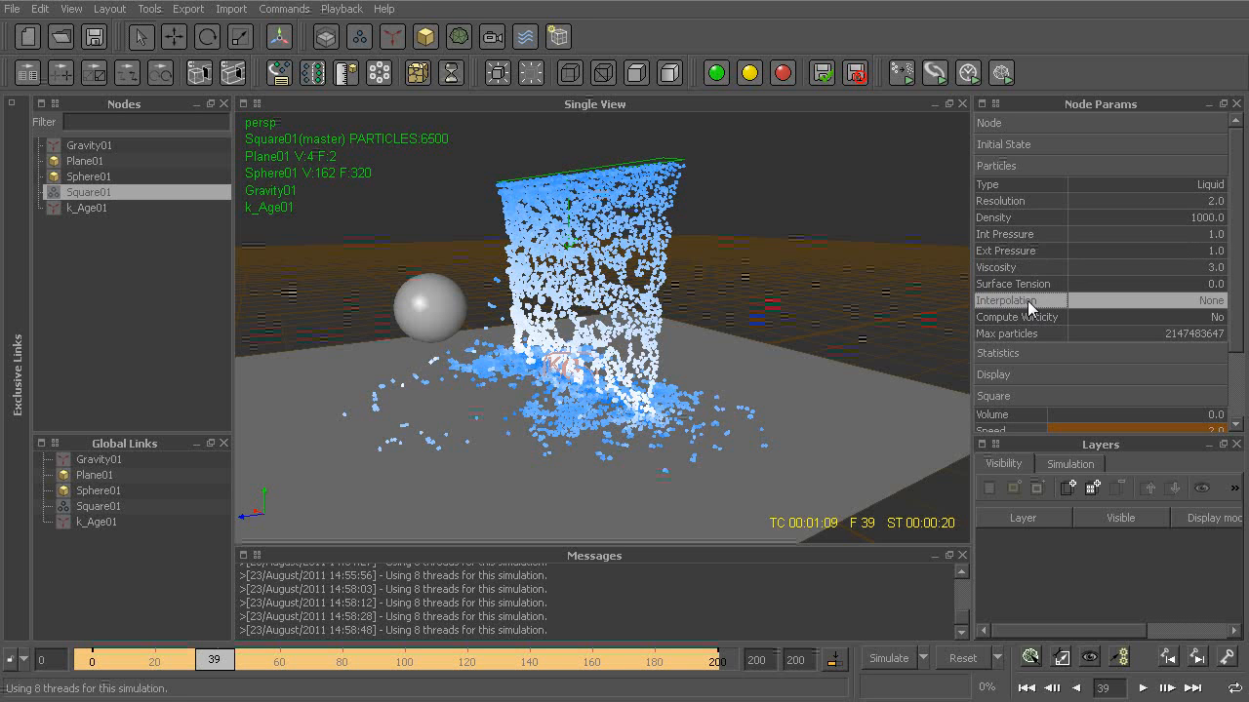
click(1024, 219)
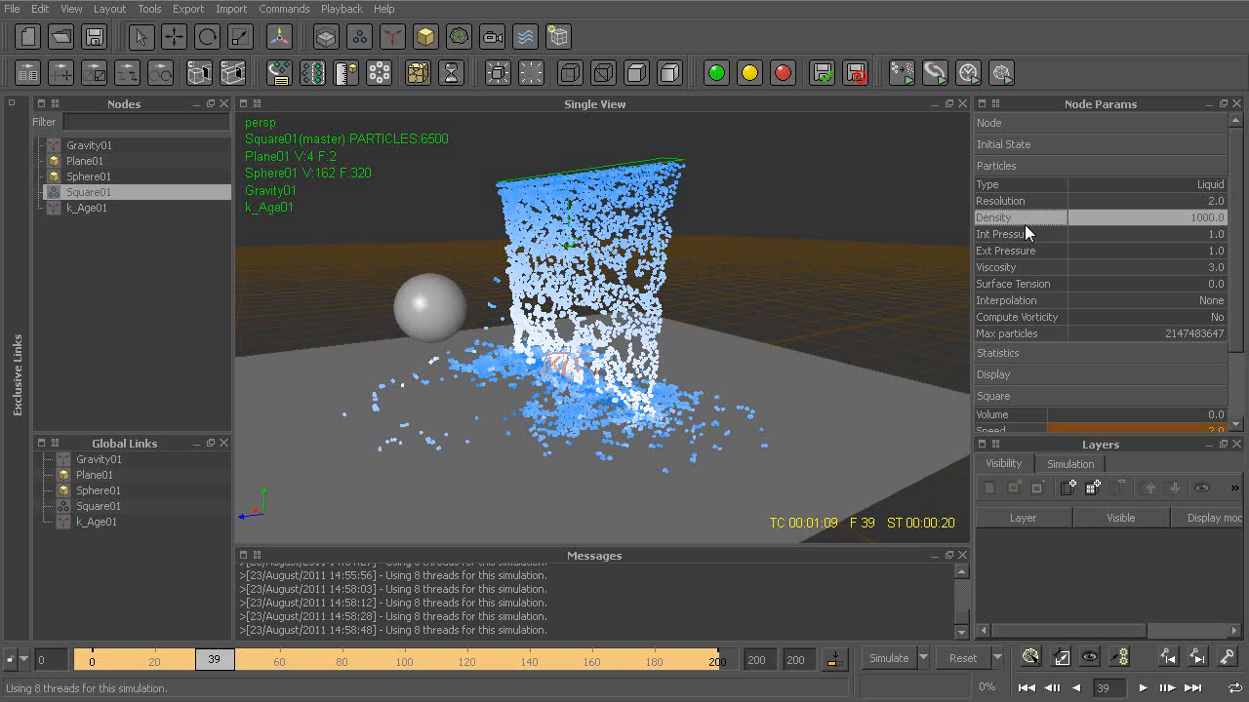
click(1031, 233)
click(1020, 251)
click(1021, 266)
click(1019, 282)
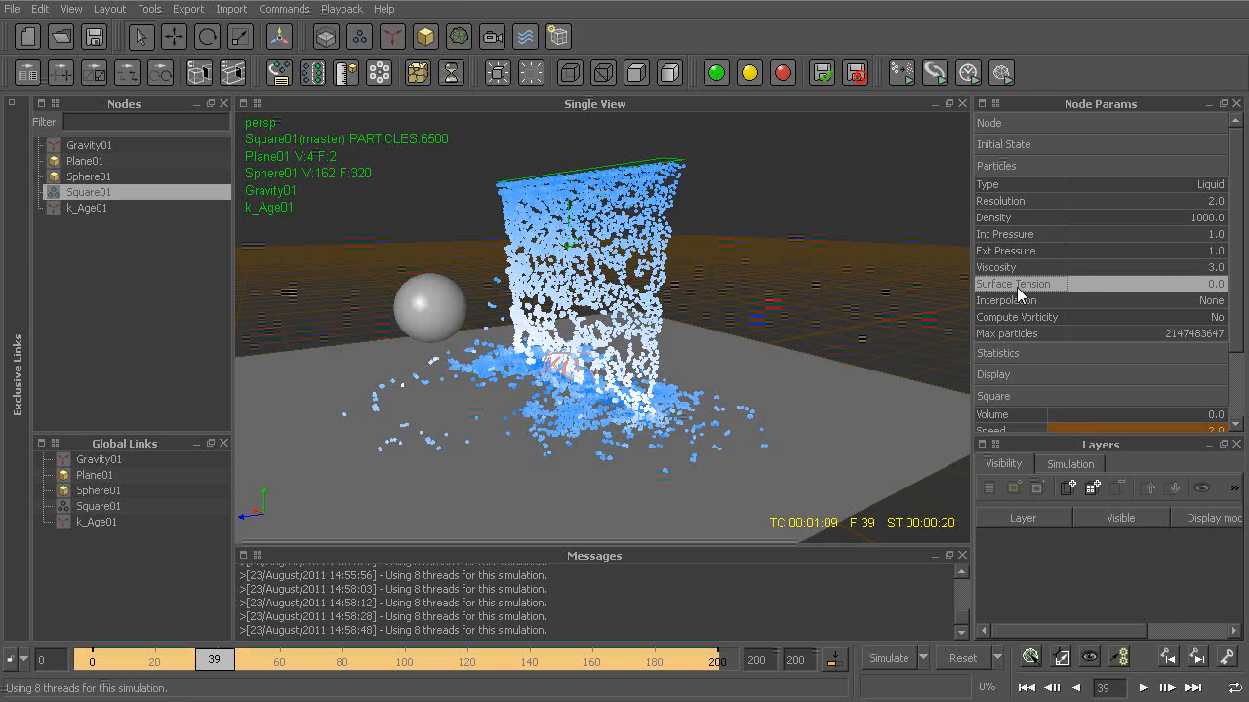
click(1002, 205)
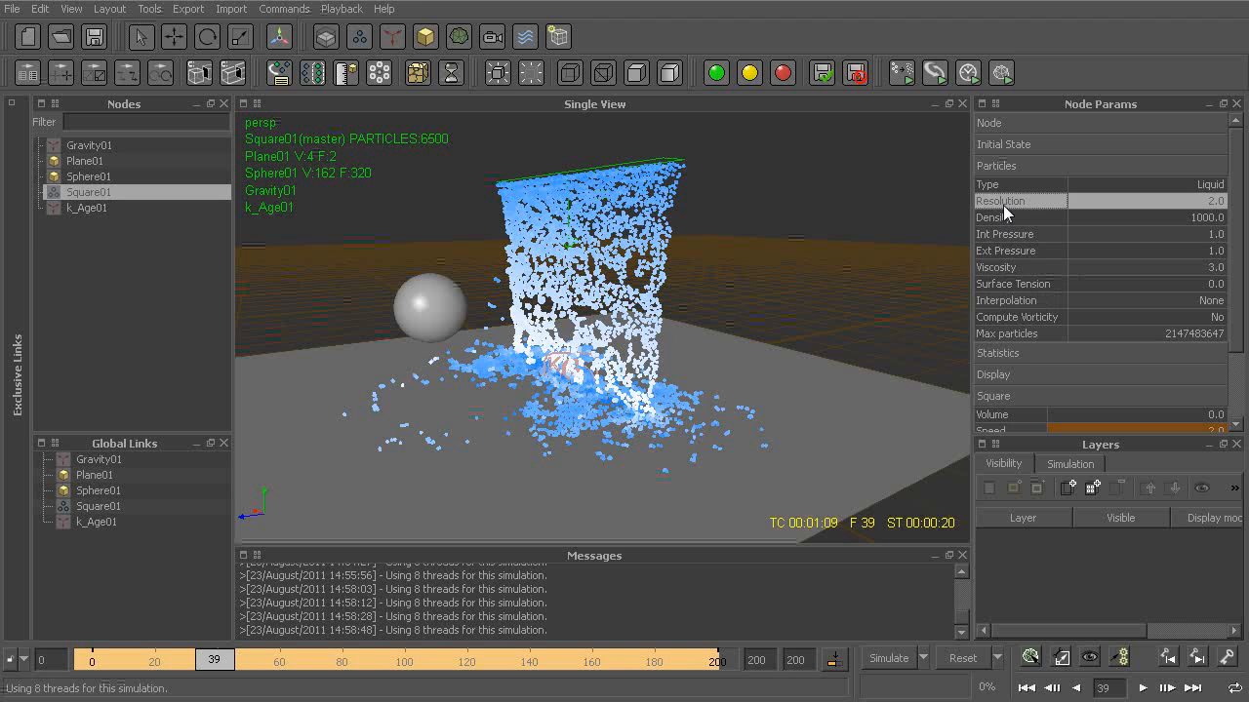
click(1019, 266)
click(1025, 244)
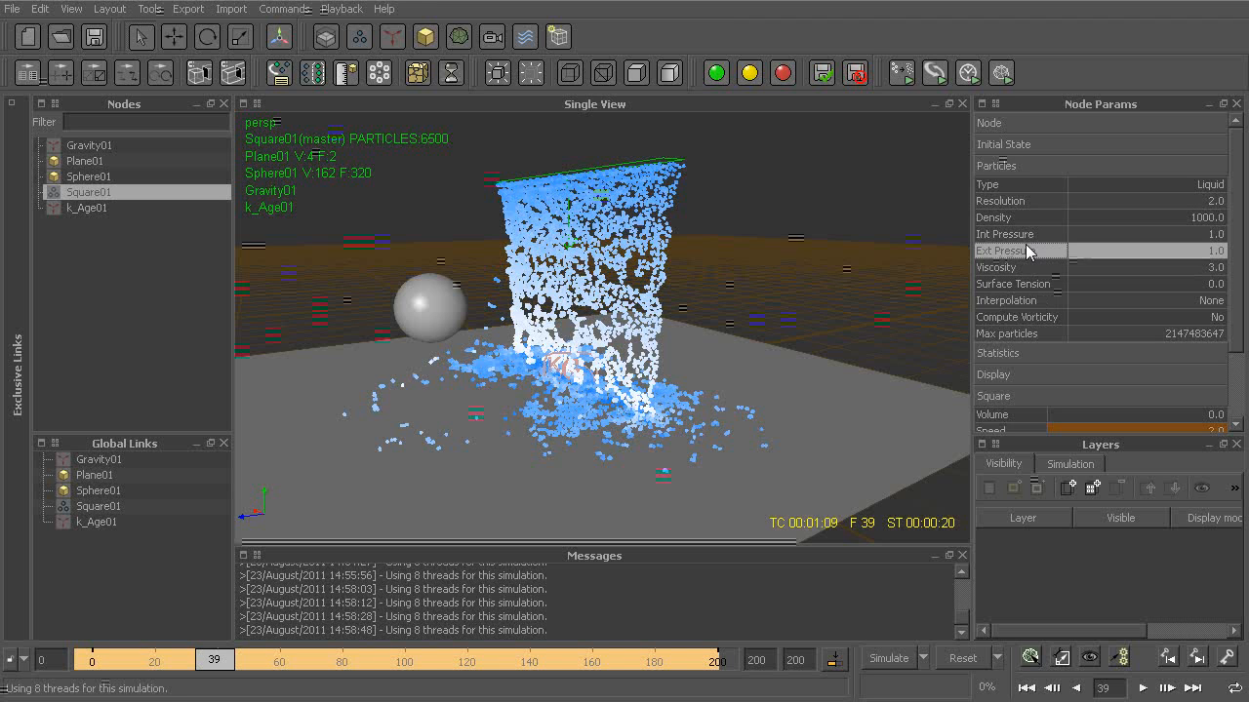
click(1037, 236)
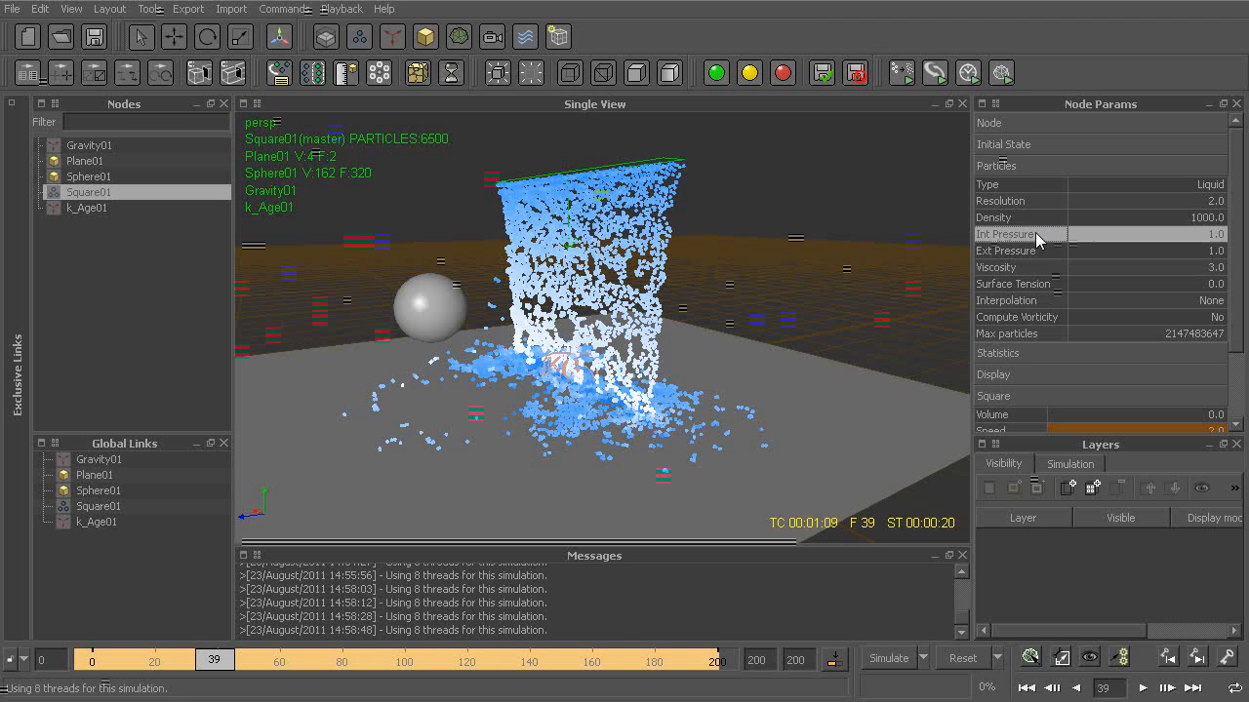
click(1039, 285)
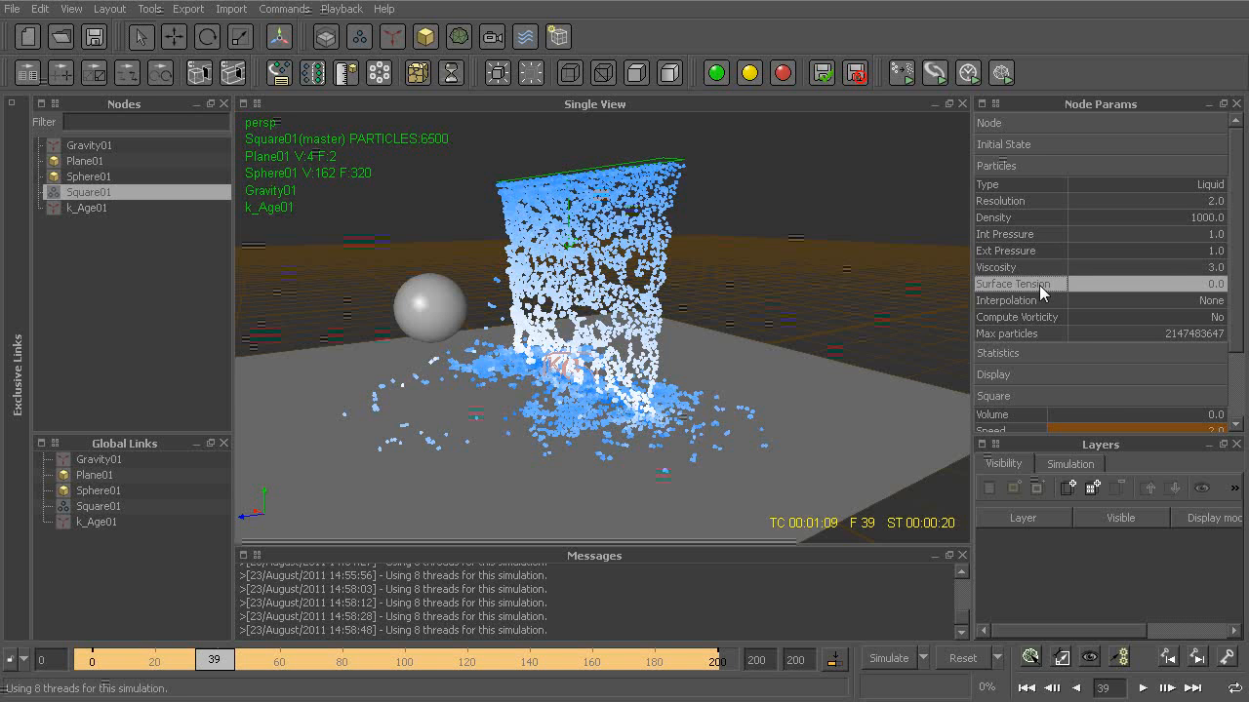
mouse_move(725, 324)
alt+mouse_down()
mouse_move(658, 326)
mouse_move(703, 334)
alt+mouse_up()
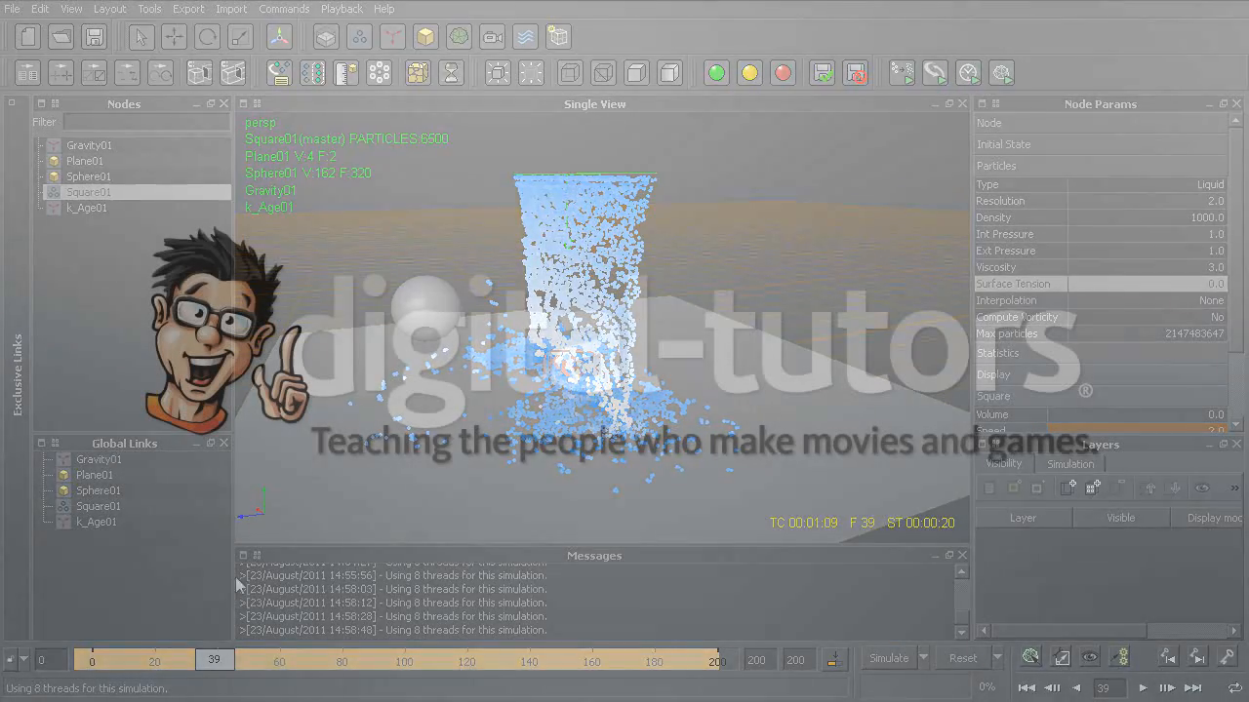